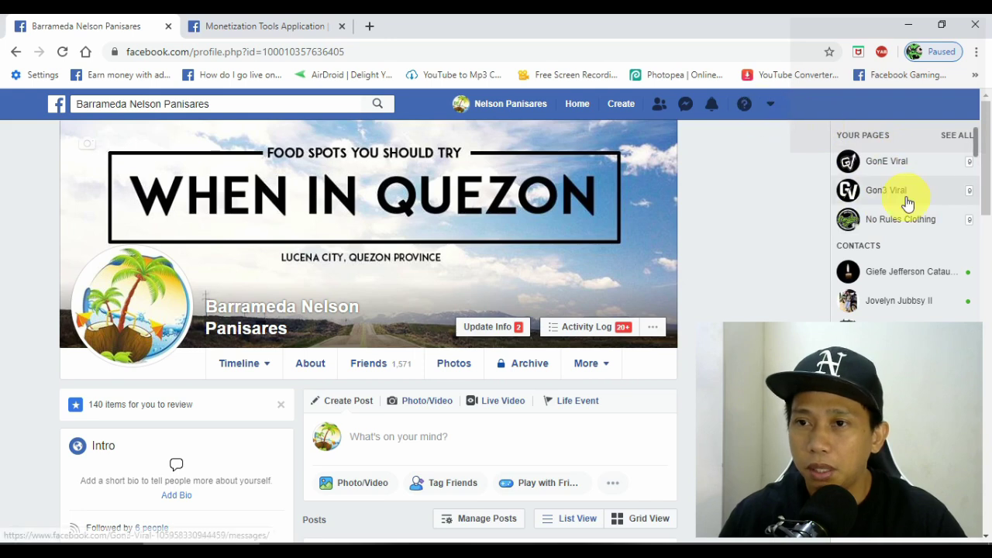
Open the Hiphop 22 page from the full list of managed pages
left_click(948, 137)
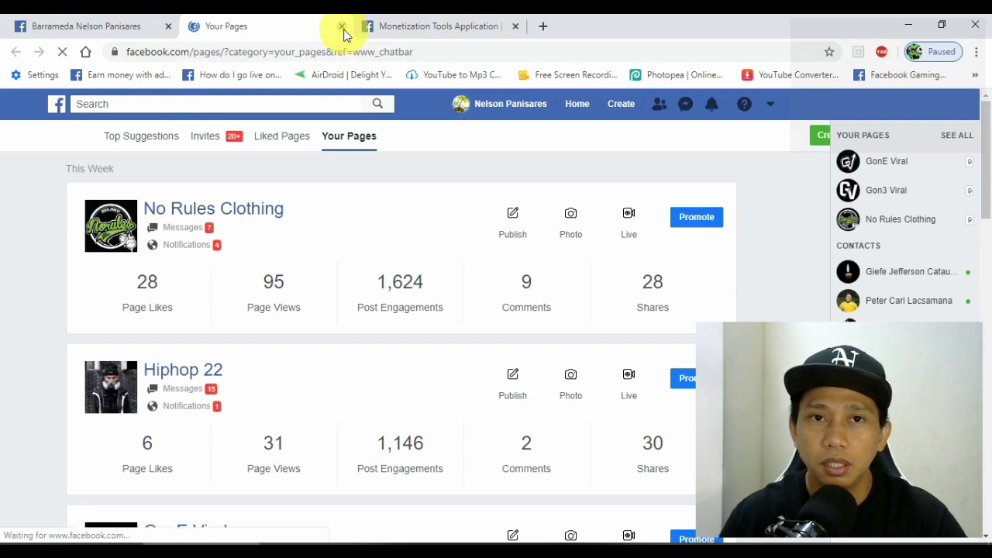
left_click(342, 26)
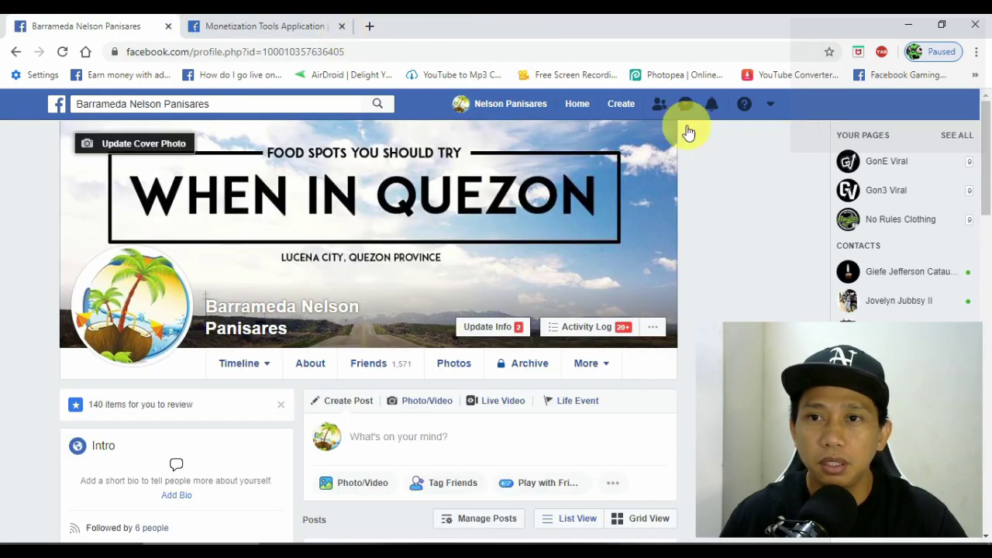
left_click(771, 105)
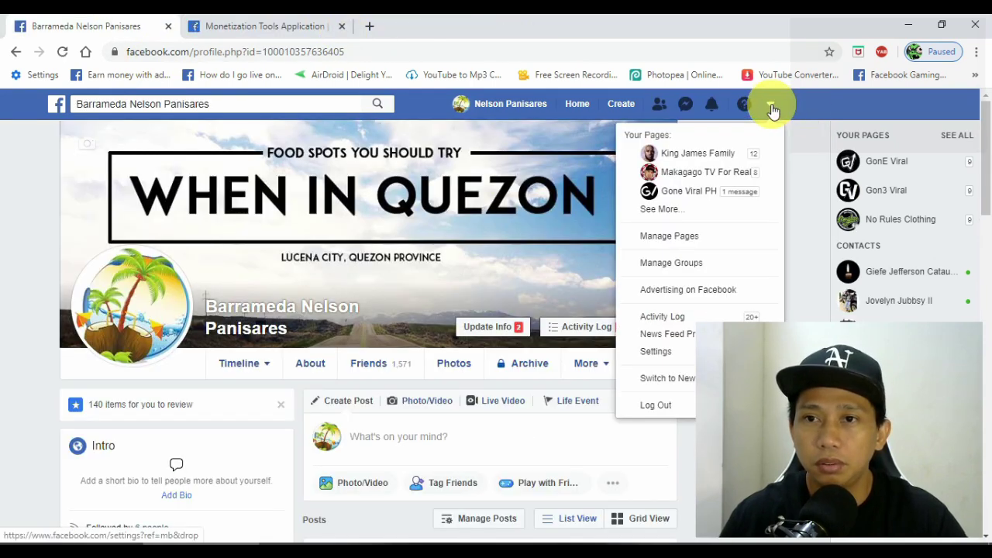
left_click(658, 212)
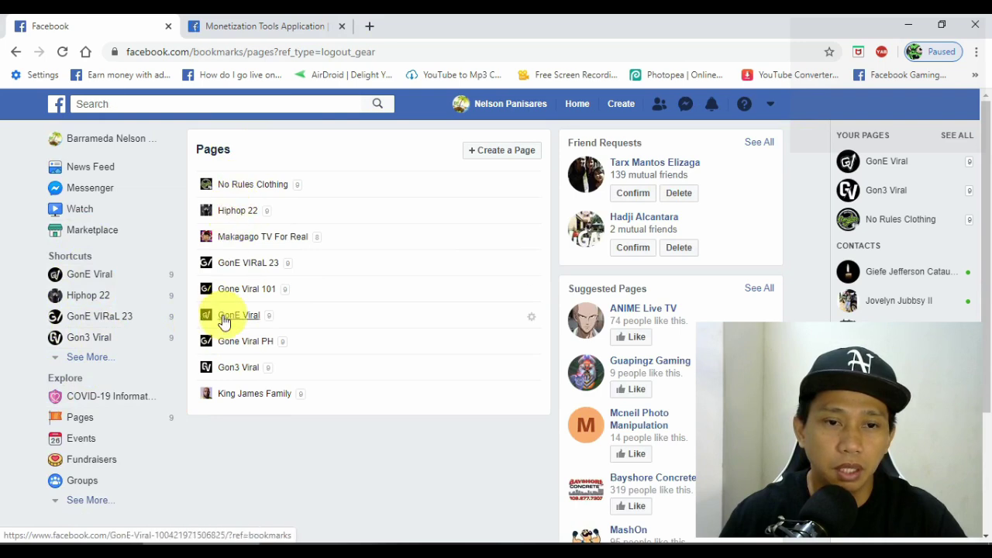
left_click(221, 216)
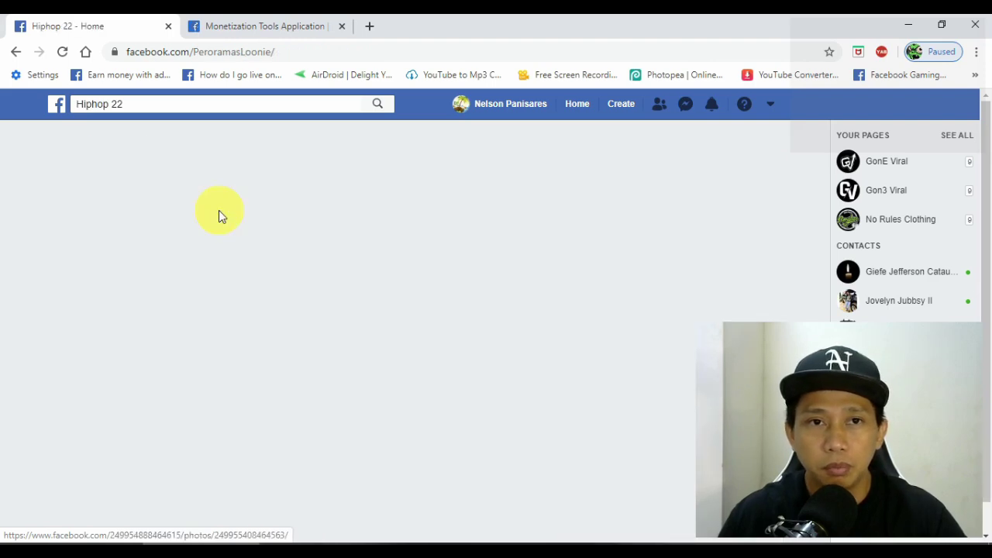
Look over the Hiphop 22 page and open its Creator Studio
scroll(396, 365, "down", 4)
scroll(396, 365, "up", 4)
scroll(399, 365, "down", 5)
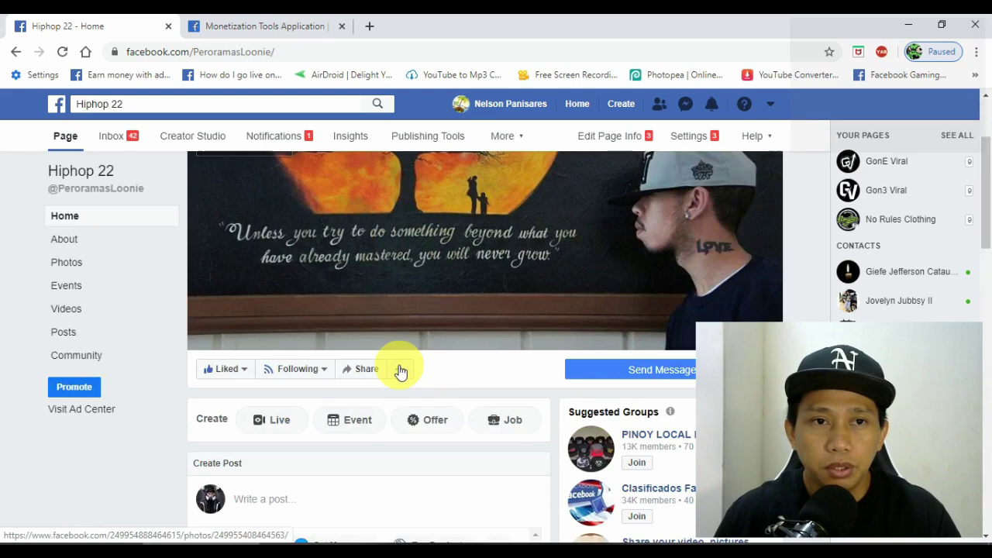
scroll(302, 260, "up", 2)
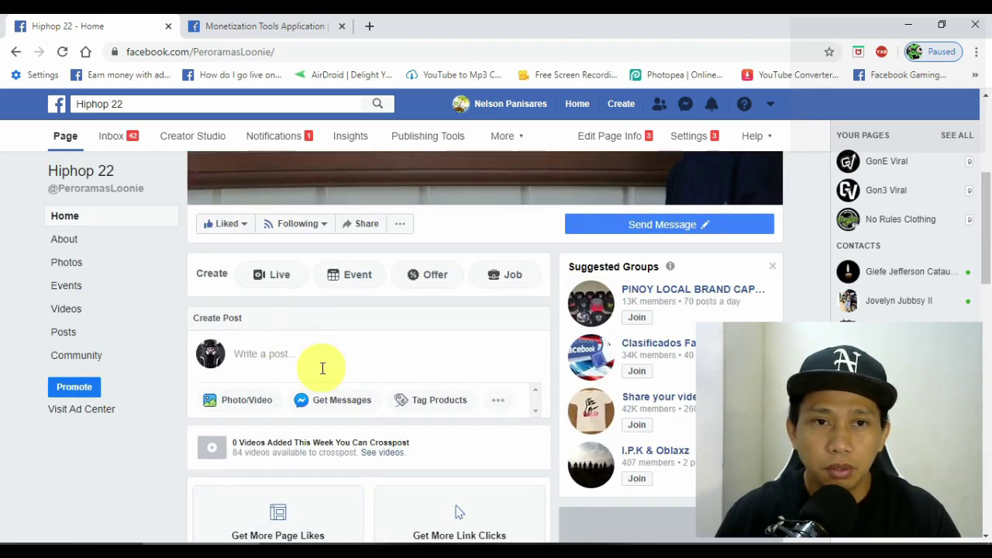
scroll(326, 372, "up", 4)
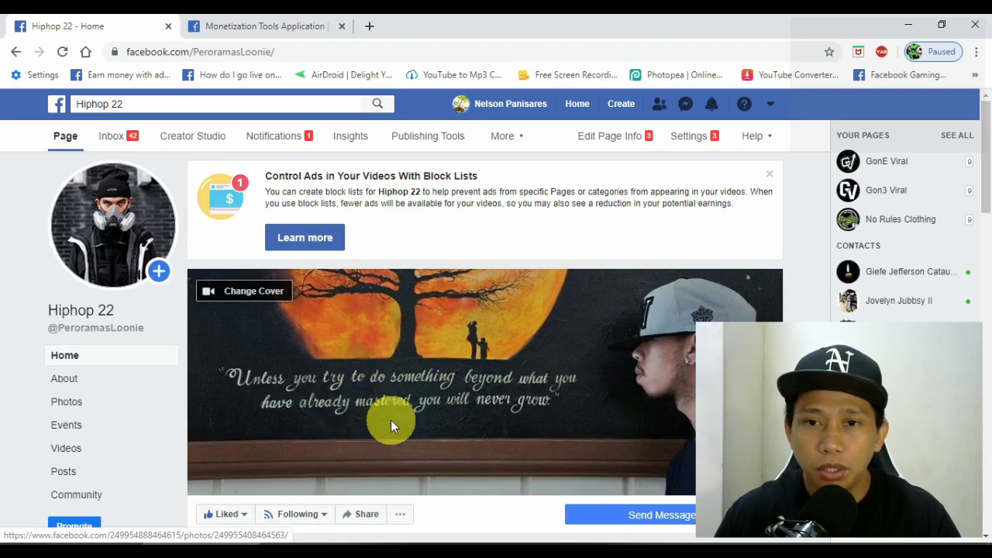
left_click(192, 144)
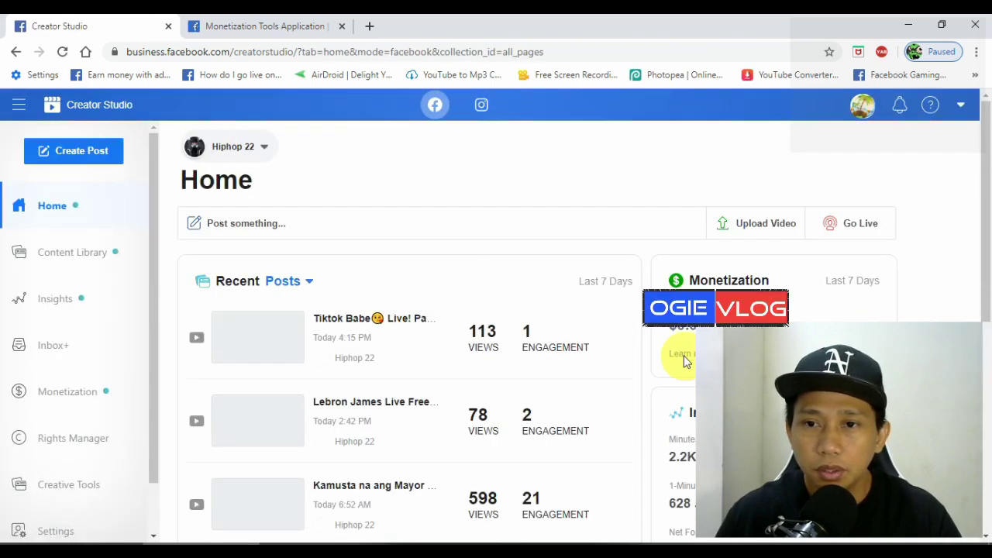
Upload the video file "Ez Mil - Dalawampu't Apat Na Bala (Bara) [24 Bullets(Bars)]" from the Videos folder to the Hiphop 22 page
left_click(763, 232)
left_click(773, 261)
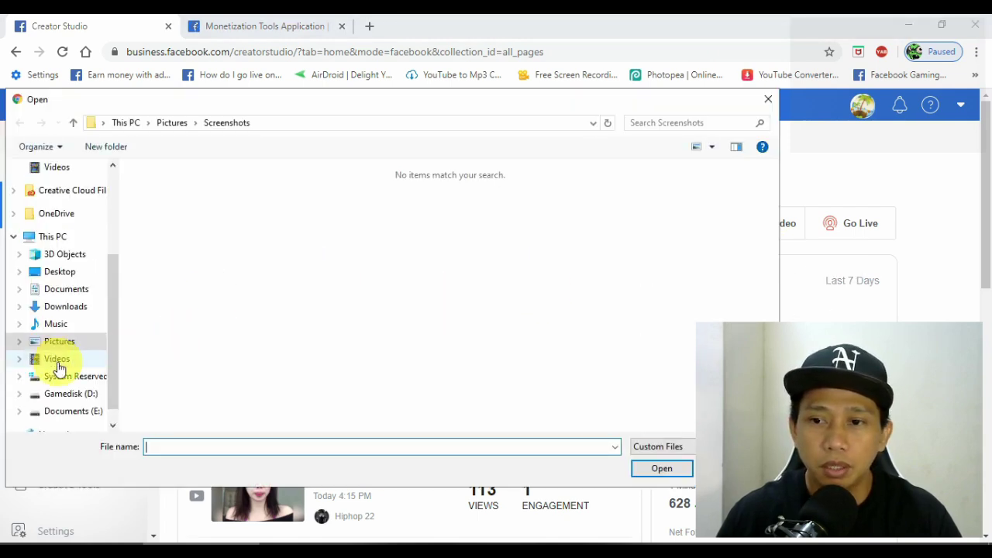
left_click(57, 361)
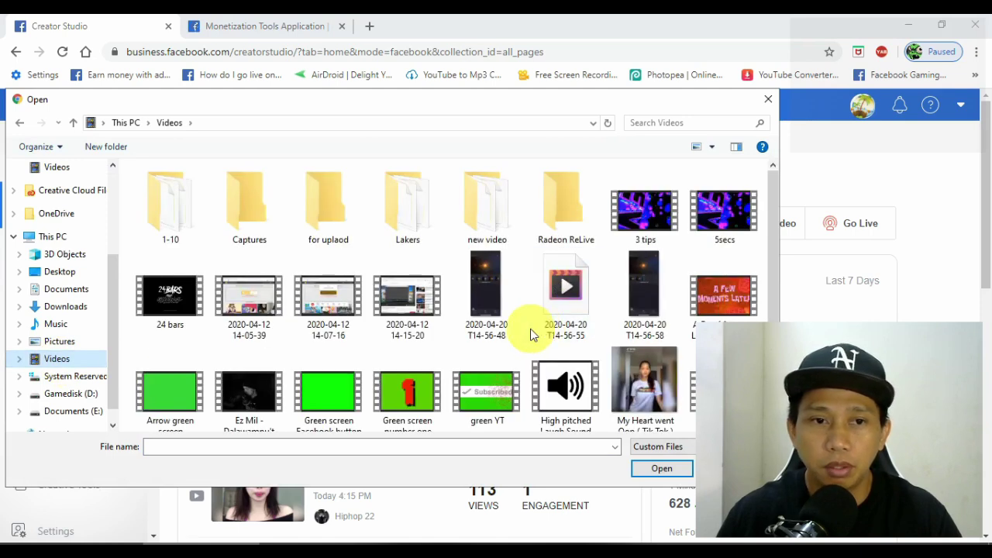
scroll(460, 321, "down", 1)
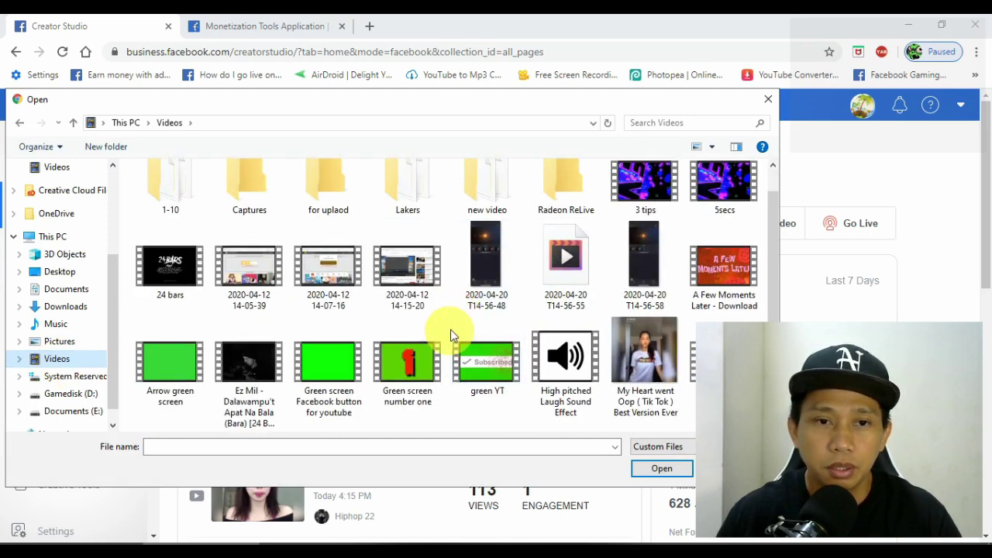
left_click(246, 378)
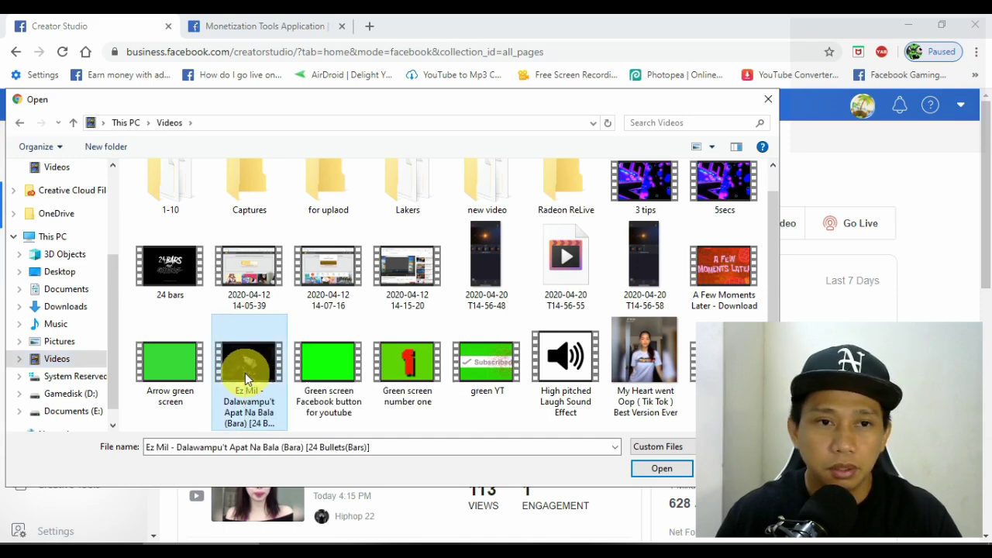
left_click(665, 467)
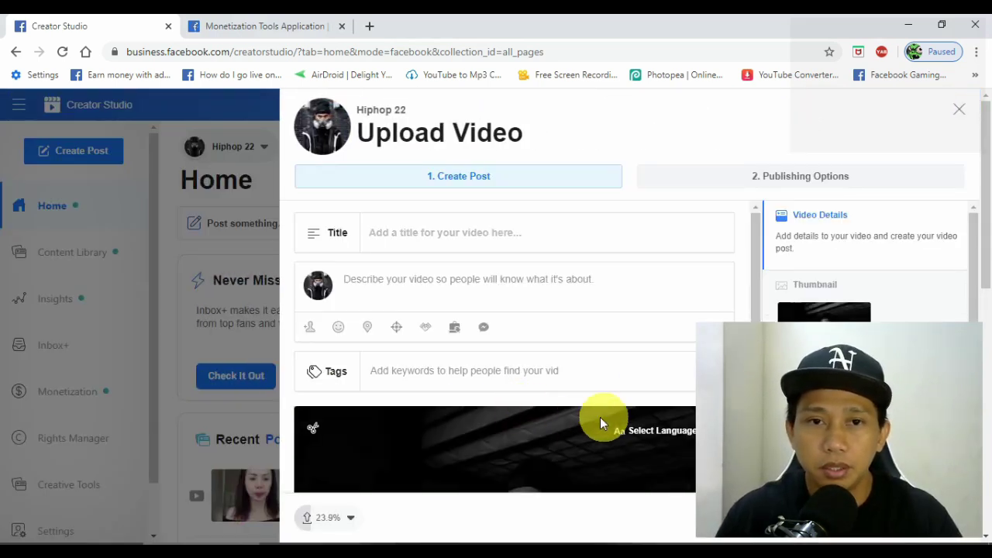
Tag the verified Globe Telecom page as the sponsor of the video post
left_click_drag(836, 403, 137, 406)
left_click(329, 228)
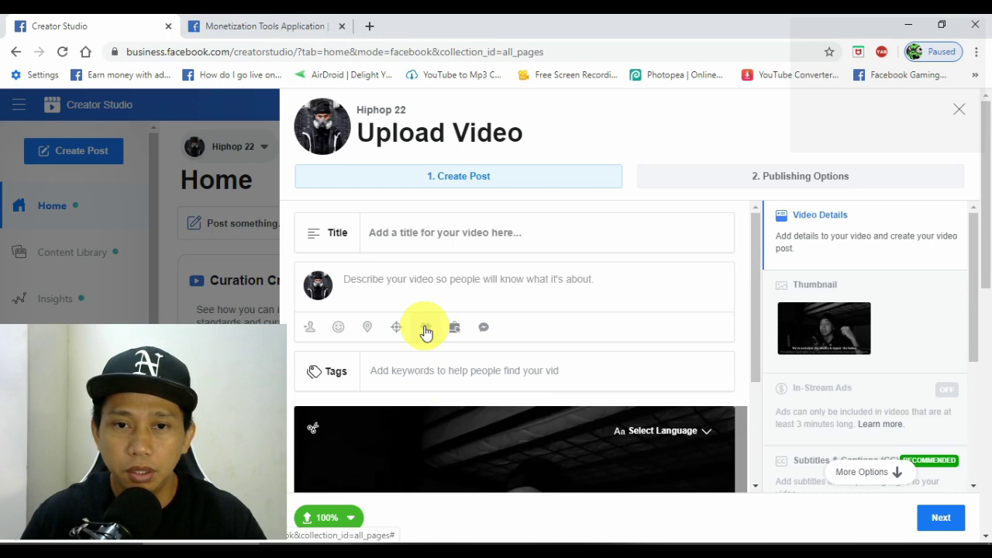
left_click(427, 329)
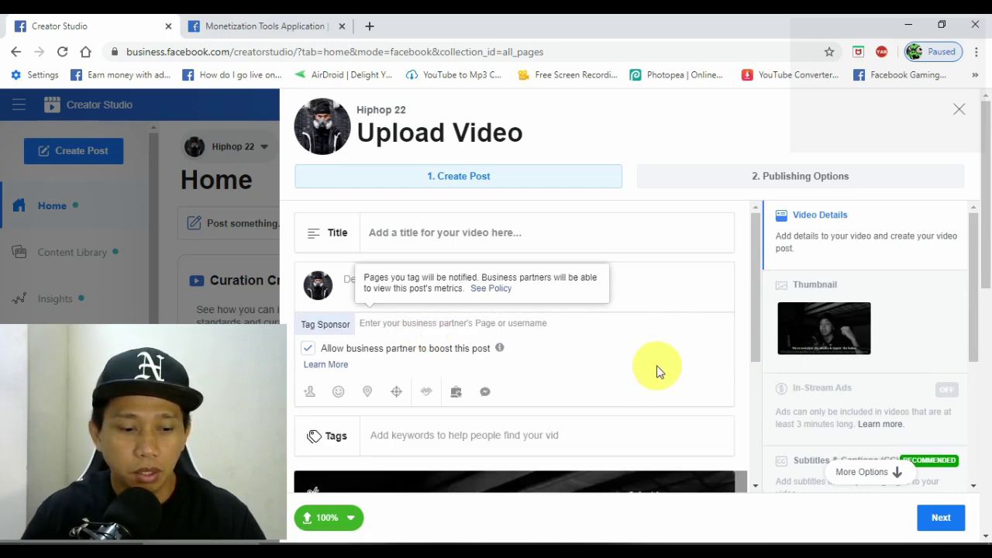
type("globe")
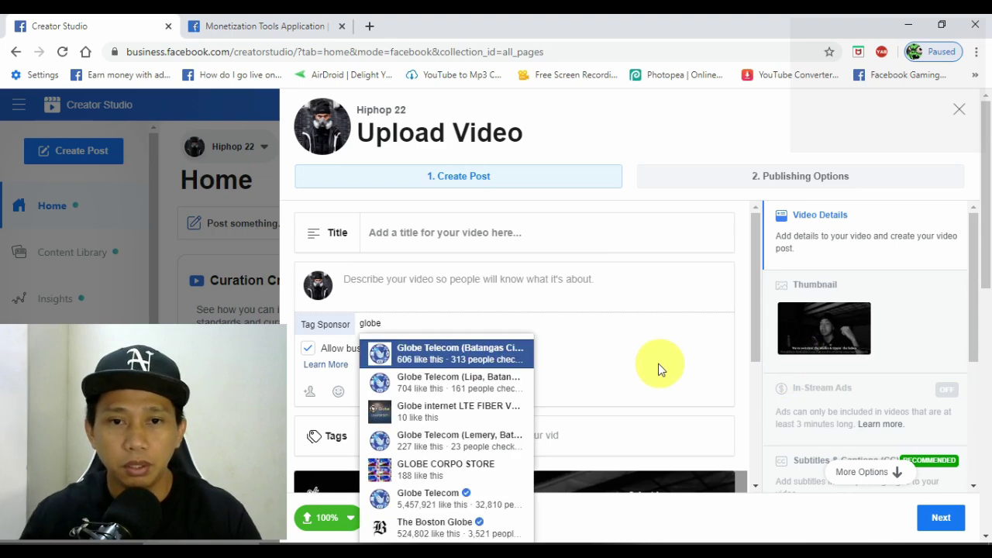
left_click(431, 506)
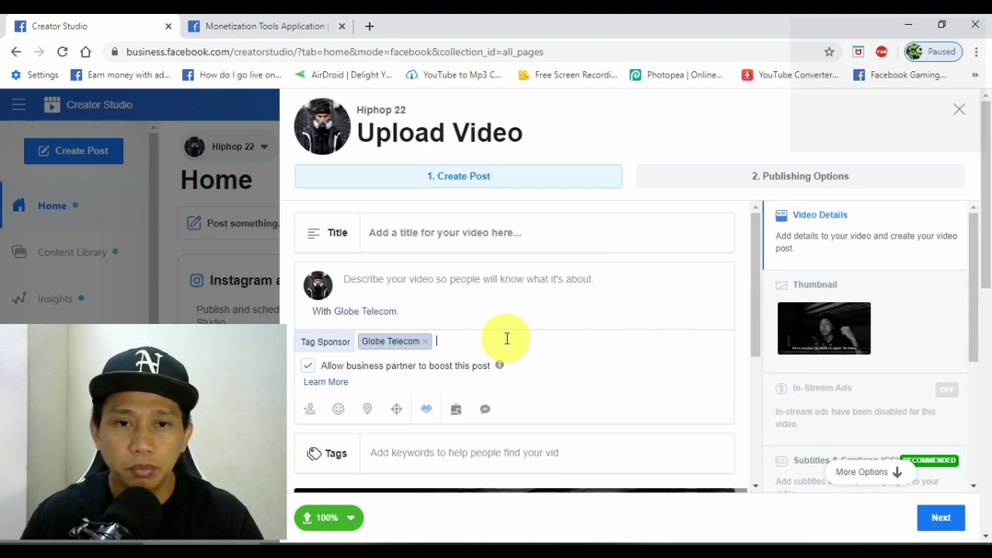
Enter "Ez Mil - 24 Bars Challenge" as the video's title
left_click(478, 242)
type("24")
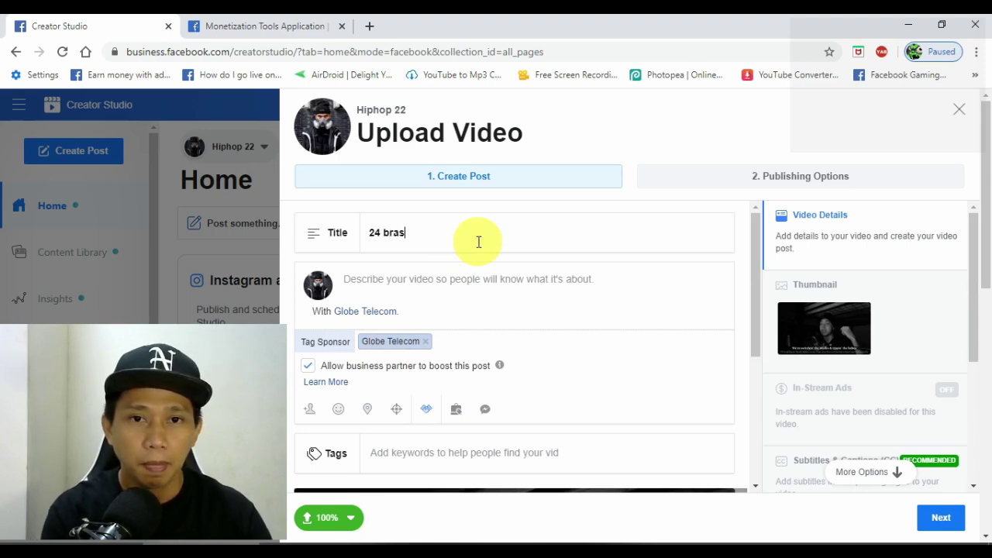
type(" bra")
key("BackSpace")
key("BackSpace")
key("BackSpace")
type("Ez Mil -")
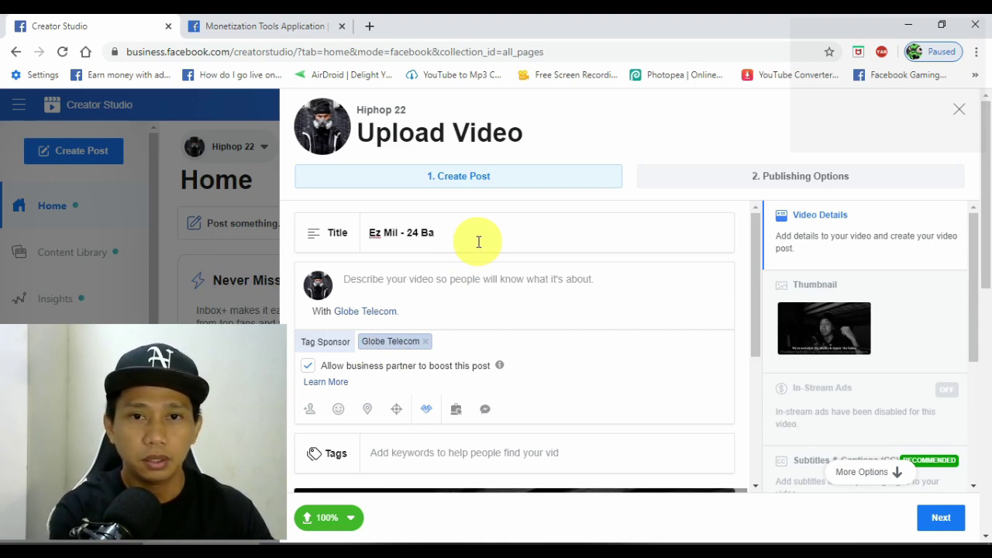
type("24 Bars Challen")
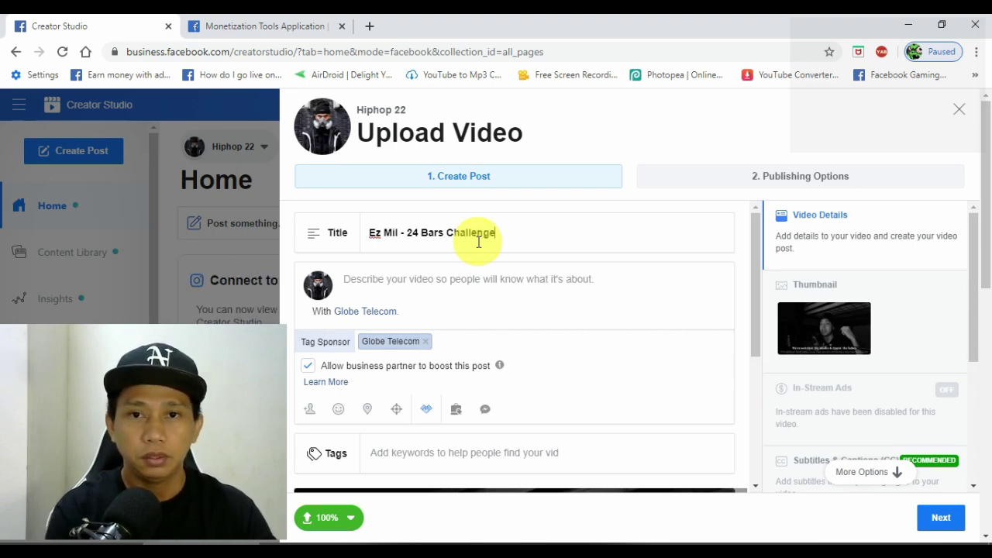
type("ge")
Copy the title "Ez Mil - 24 Bars Challenge" into the video's description
left_click(500, 286)
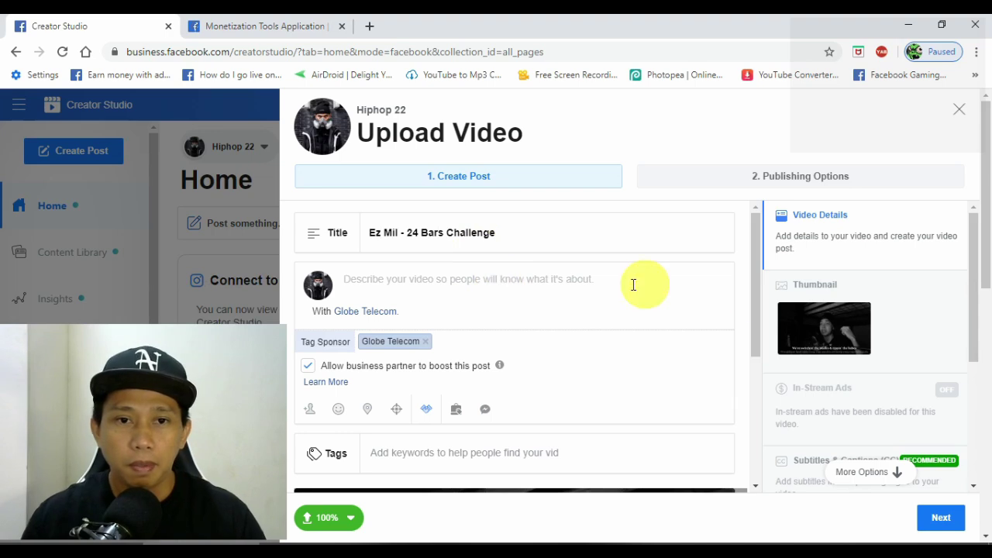
left_click(369, 236)
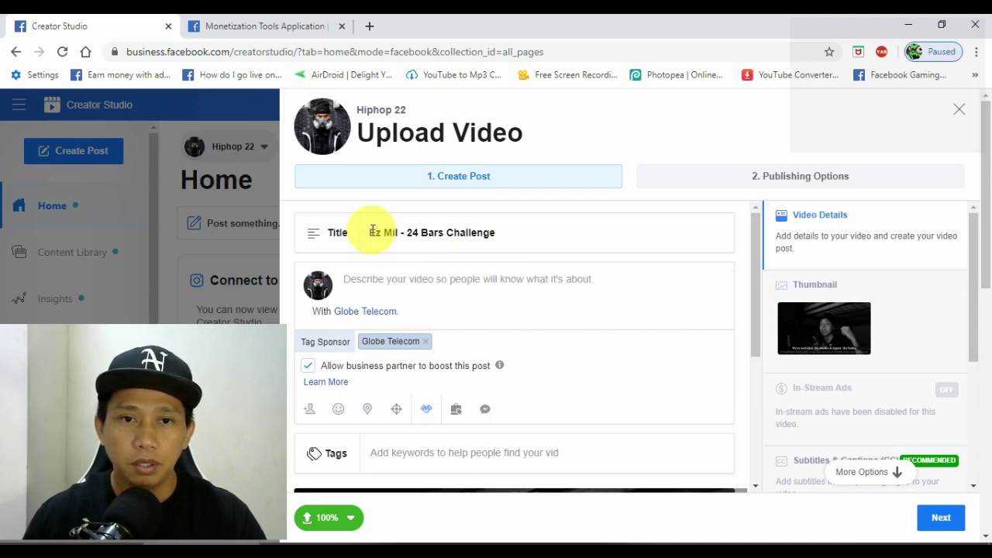
left_click_drag(371, 233, 508, 242)
right_click(493, 233)
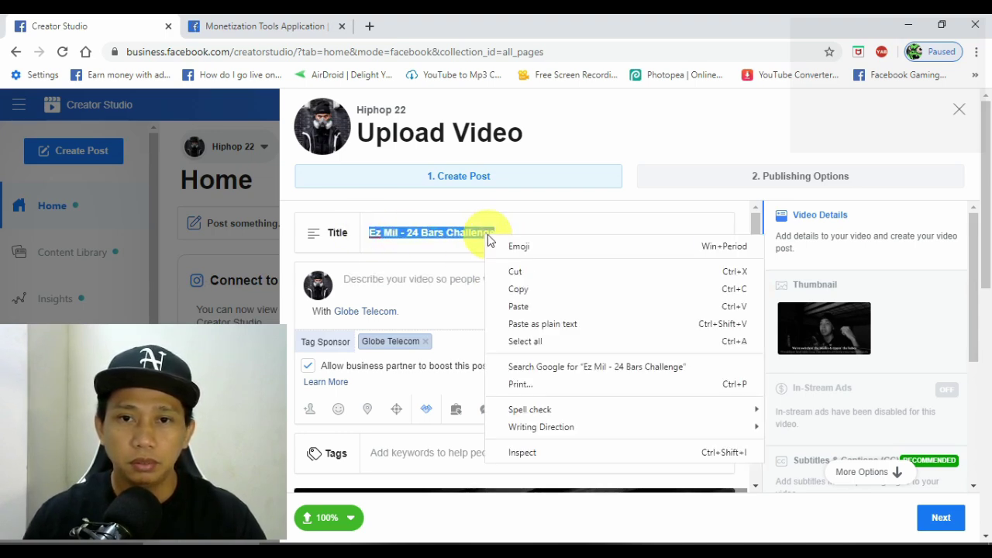
left_click(530, 287)
left_click(485, 288)
right_click(483, 290)
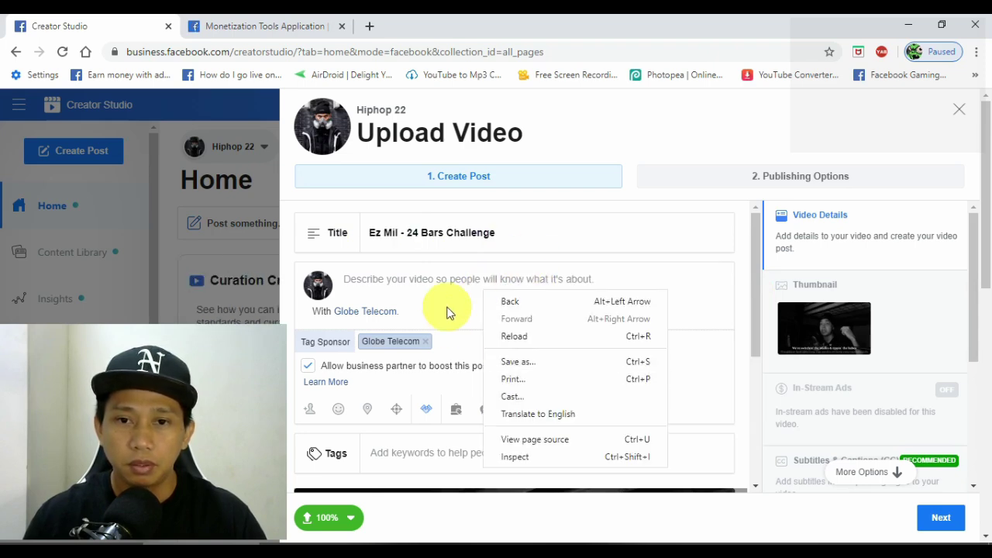
left_click(426, 282)
key("ctrl+v")
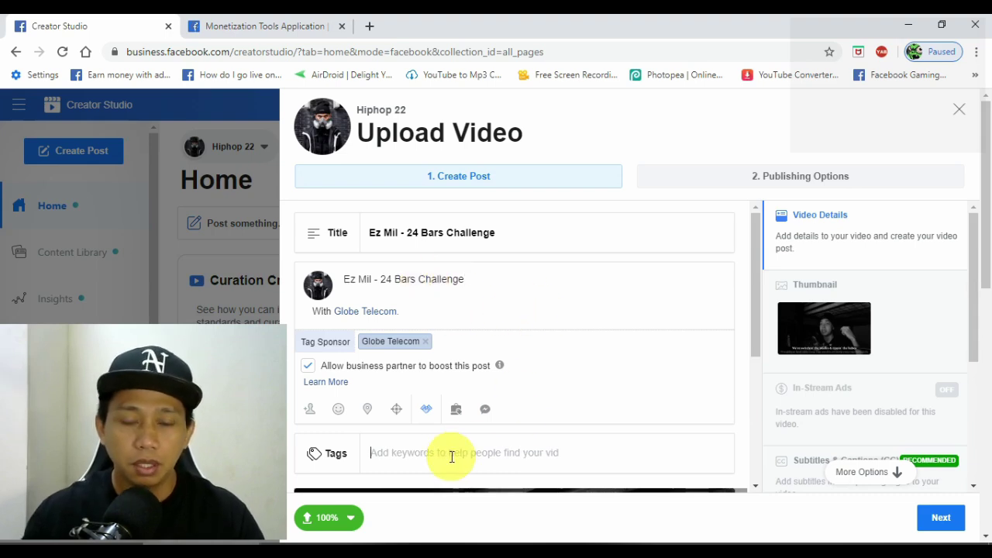
Add the tags "24 bars", "viral", "trending" and "ez mil" to the video
type("24 ba")
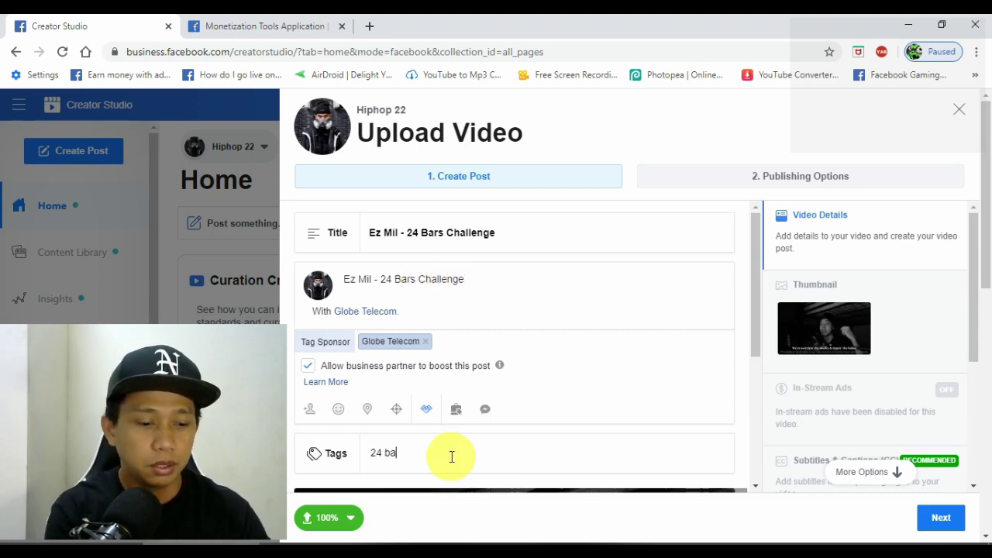
type("rs")
left_click(476, 480)
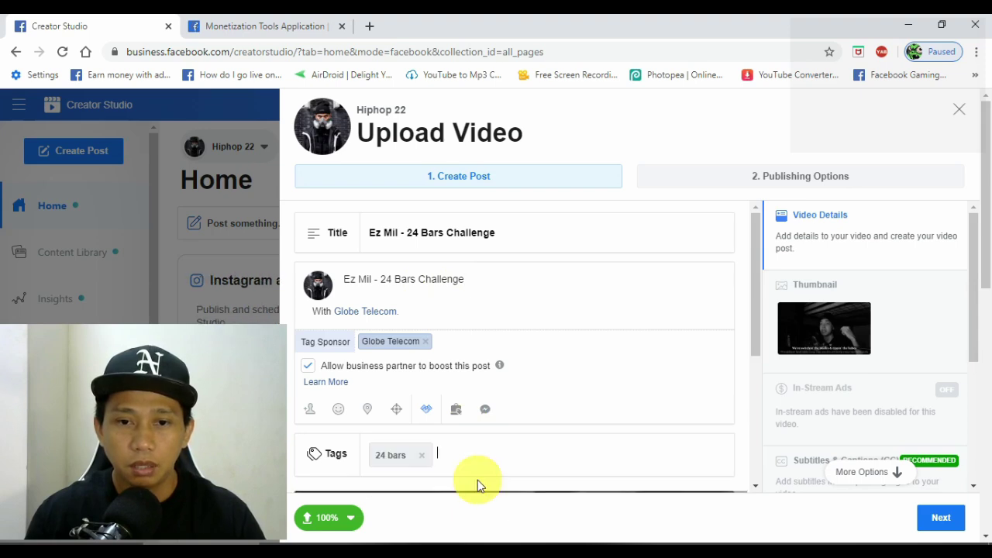
type("viral")
left_click(478, 481)
type("trending")
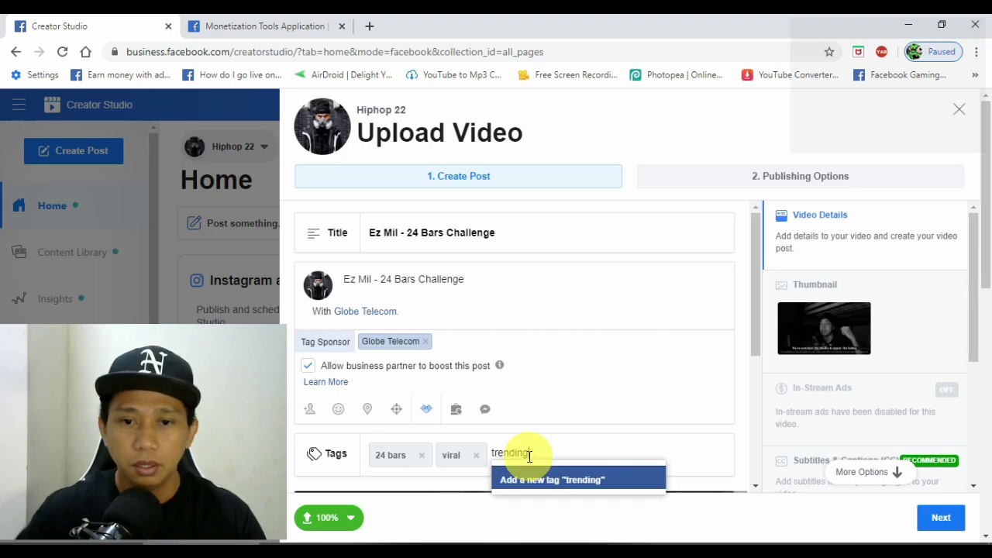
left_click(570, 480)
type("ez mil")
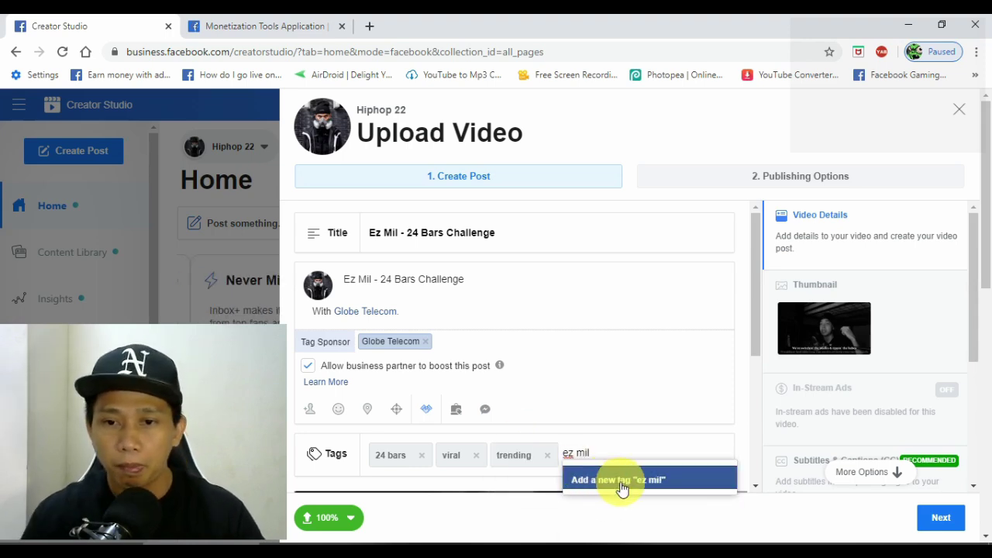
left_click(624, 484)
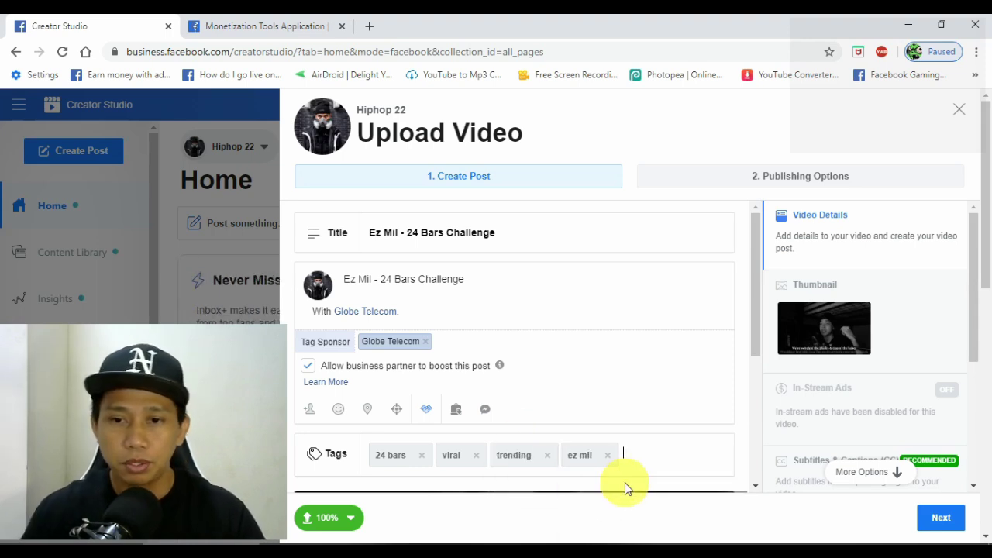
Look up "india" among the tag suggestions and add the Indian Cuisine tag to the video
type("india")
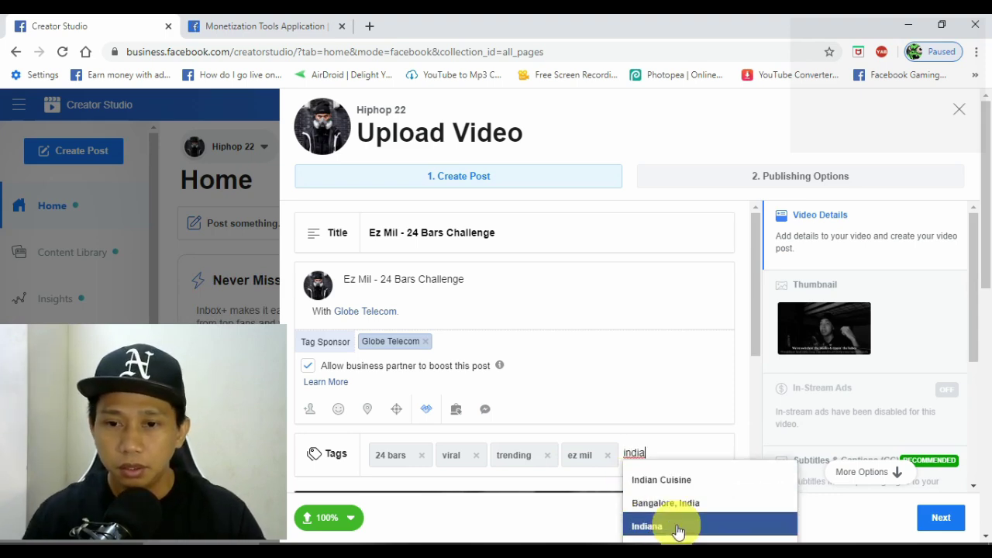
left_click(633, 526)
left_click(674, 455)
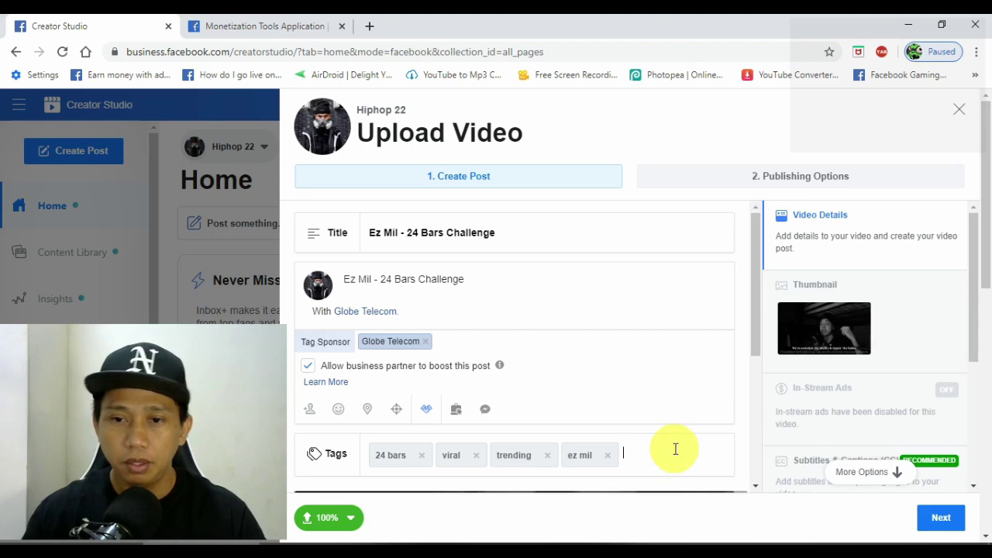
type("india")
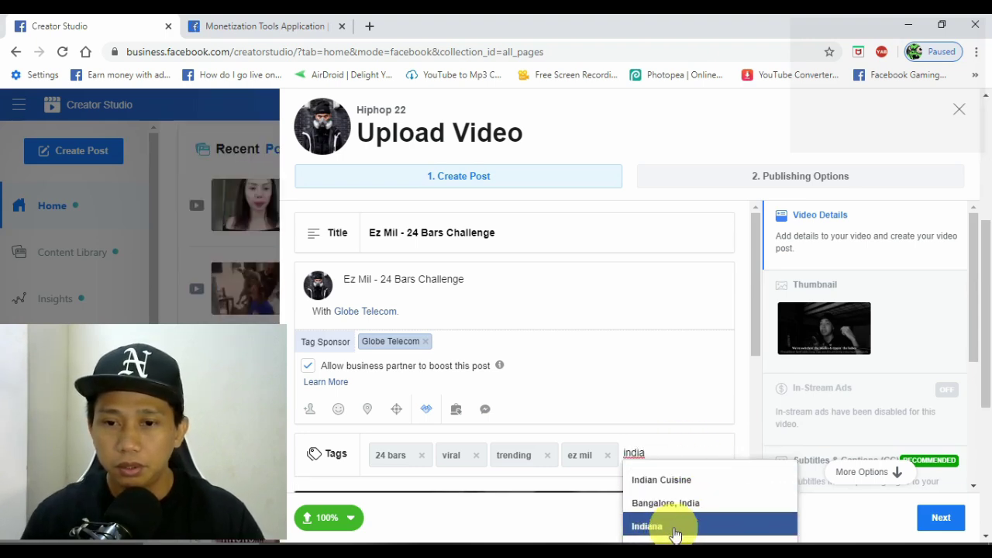
left_click(710, 480)
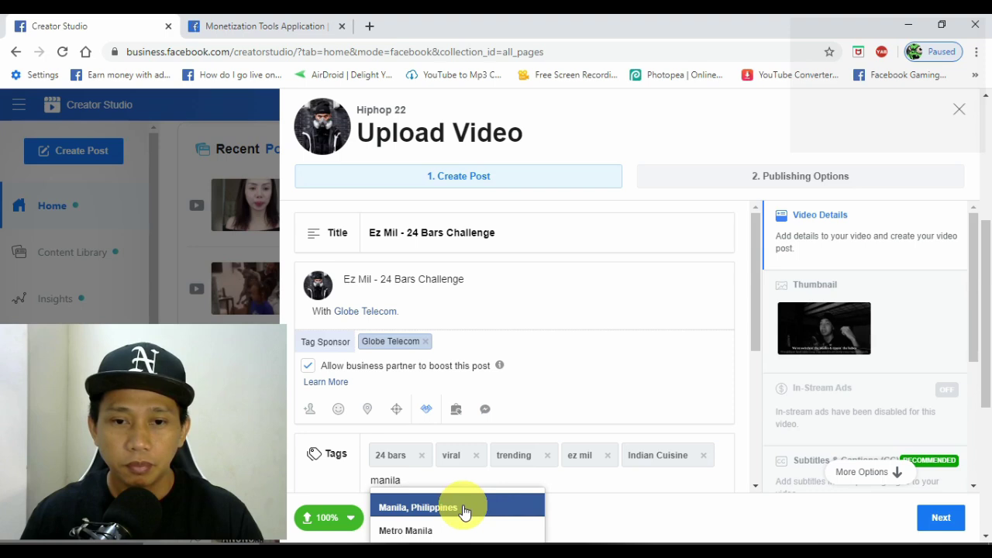
Add the suggested "Manila, Philippines" tag to the video
left_click(464, 508)
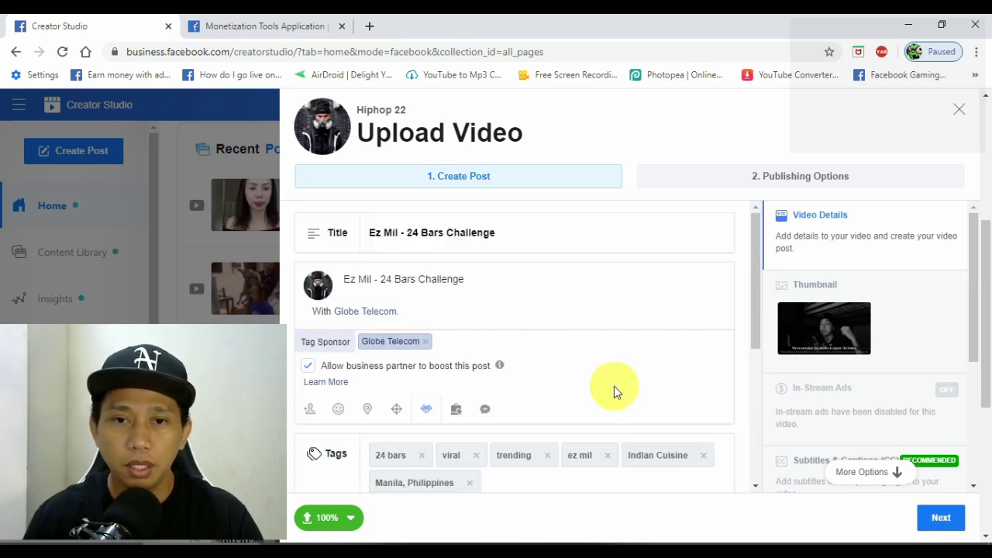
Upload the Ez Mil image "unnamed" from the Pictures folder as the video's custom thumbnail
left_click(842, 330)
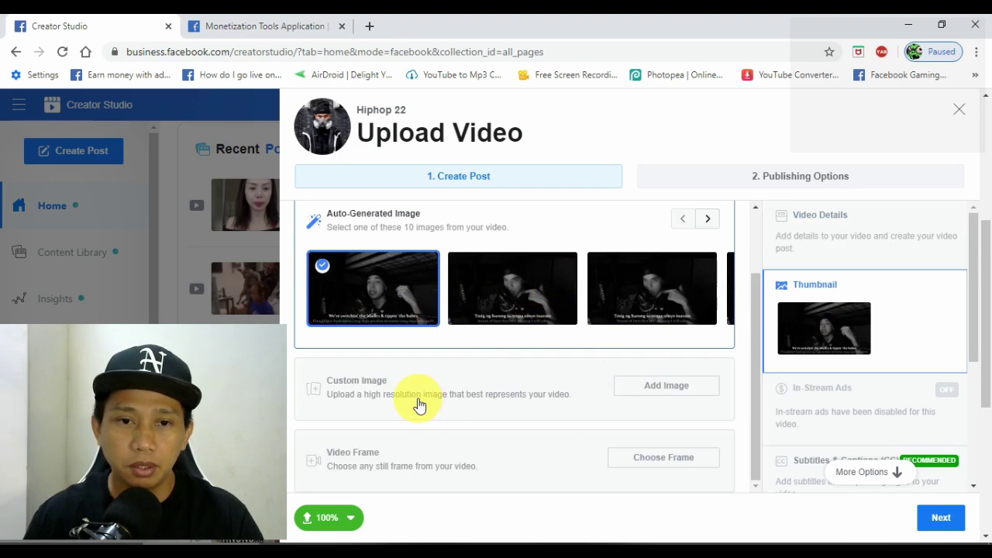
left_click(371, 385)
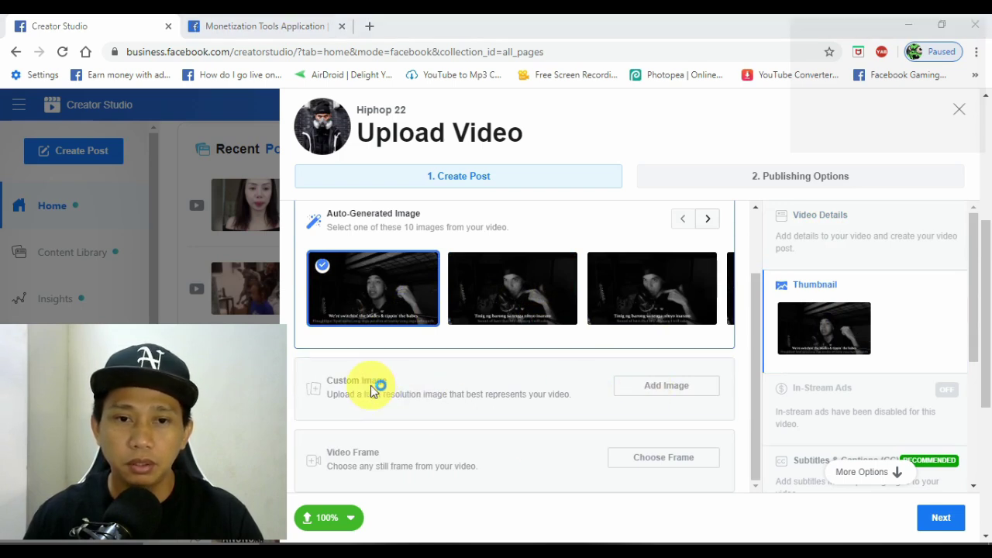
scroll(62, 291, "down", 1)
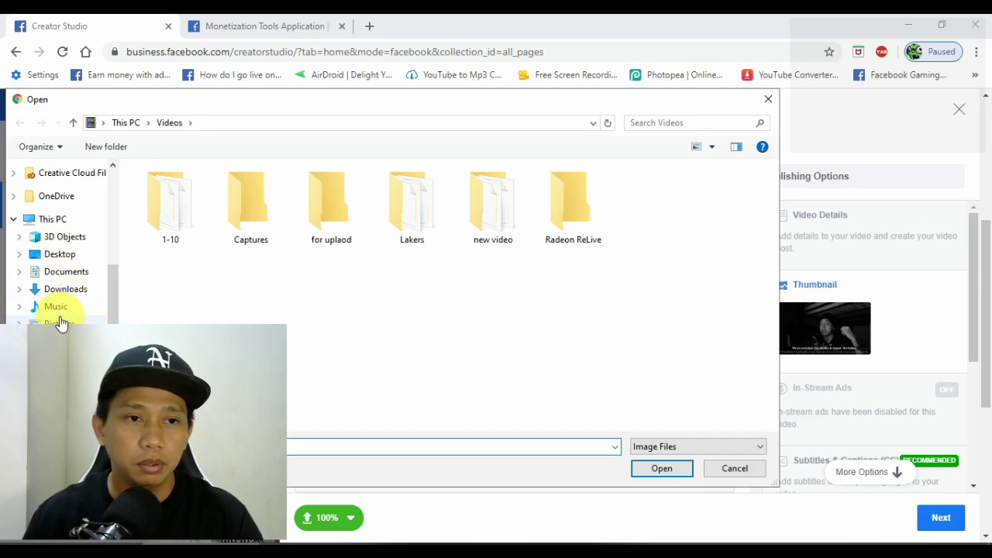
left_click(61, 323)
scroll(636, 257, "down", 10)
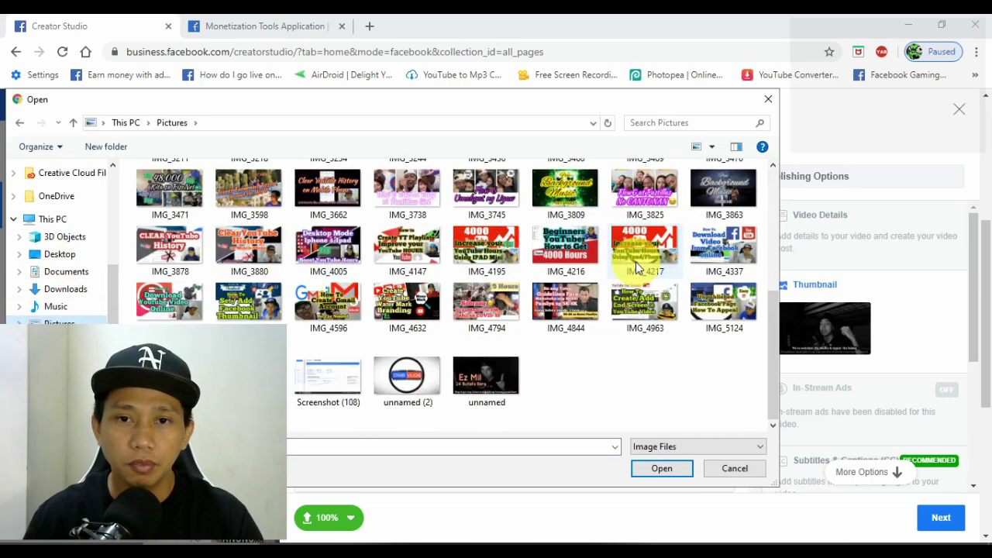
left_click(487, 397)
left_click(660, 469)
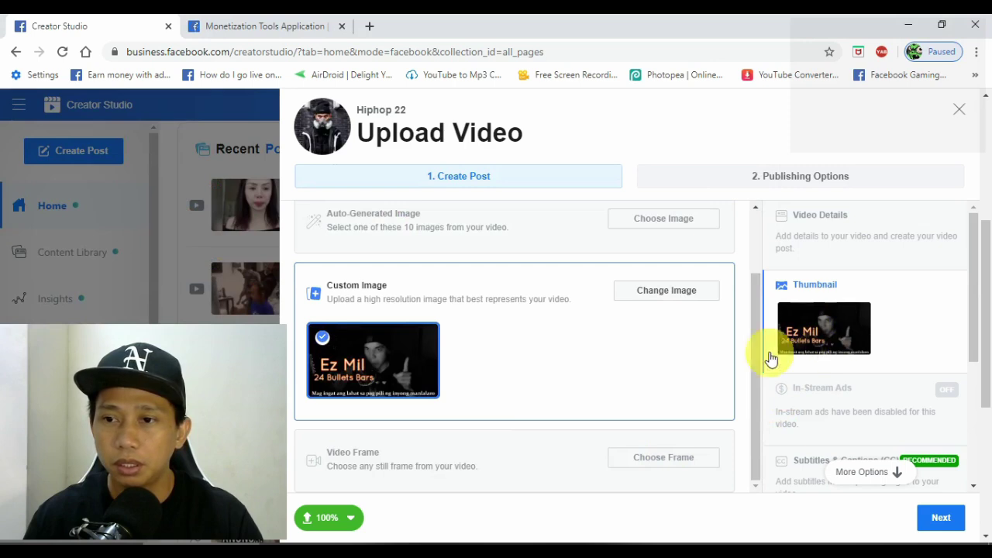
Add the custom tracking label "ez mil" and all the suggested labels, from "tiktok" through "hiphop", to the video
left_click_drag(977, 289, 959, 421)
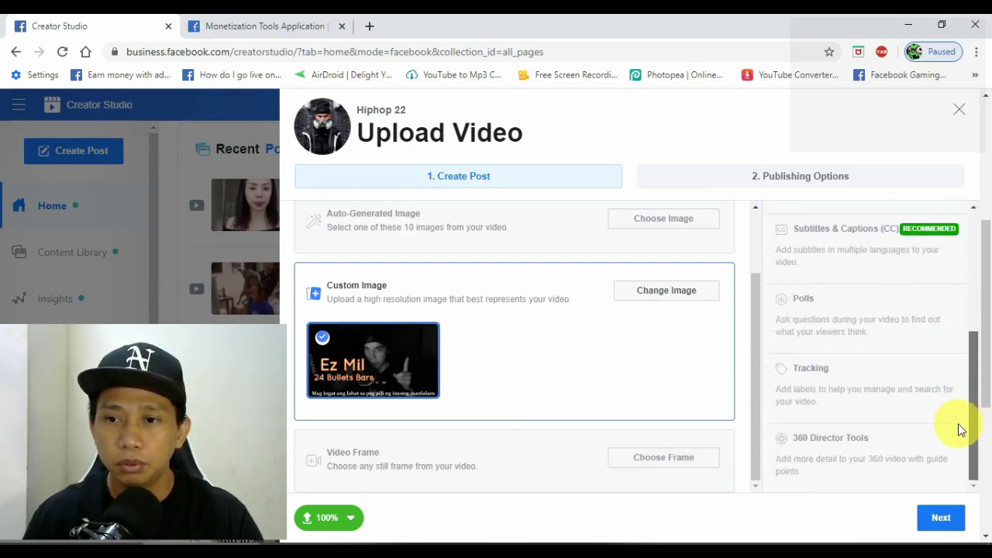
left_click(844, 398)
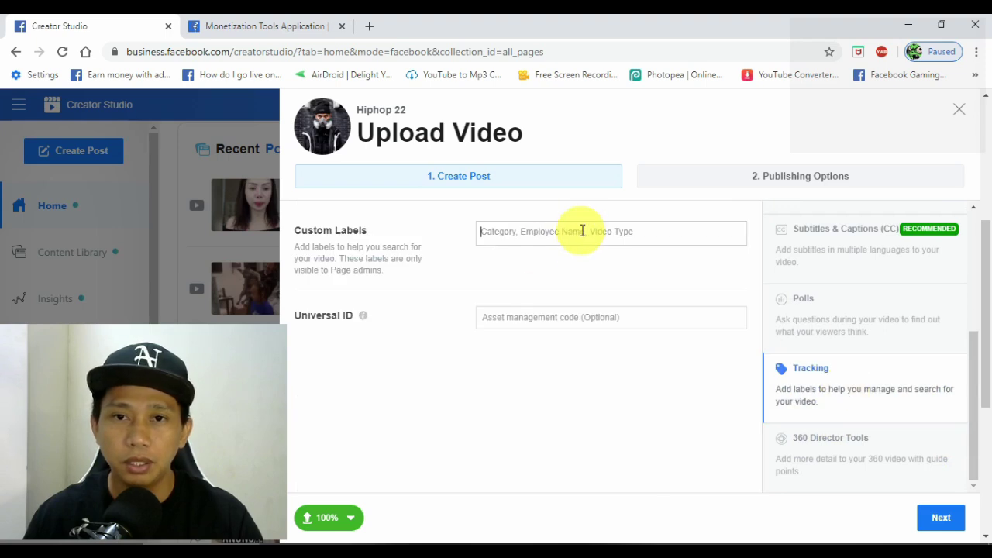
left_click(582, 231)
type("ez mil")
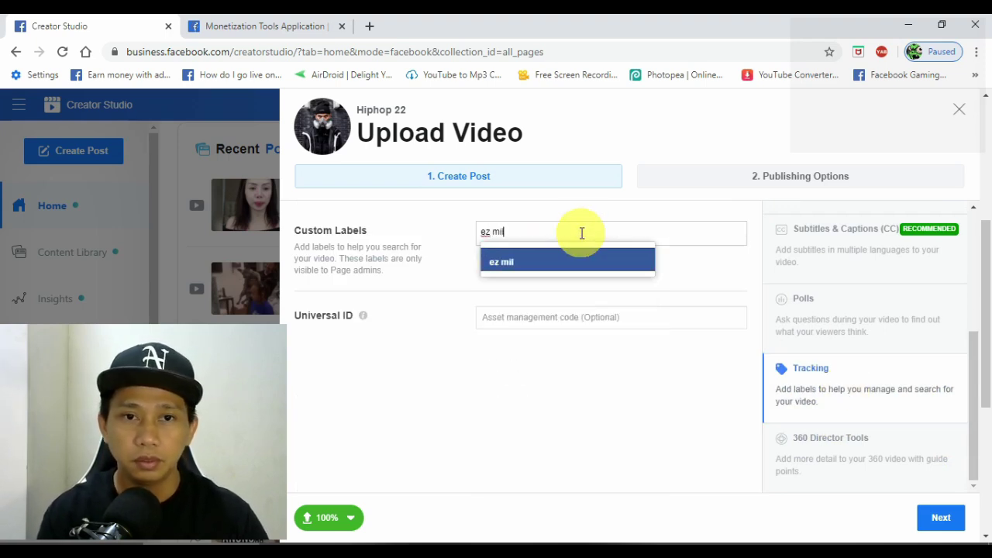
key("Return")
key("Return")
key("Return")
key("Return")
key("Return")
key("Return")
key("Return")
key("Return")
key("Return")
key("Return")
key("Return")
key("Return")
key("Return")
key("Return")
key("Return")
key("Return")
key("Return")
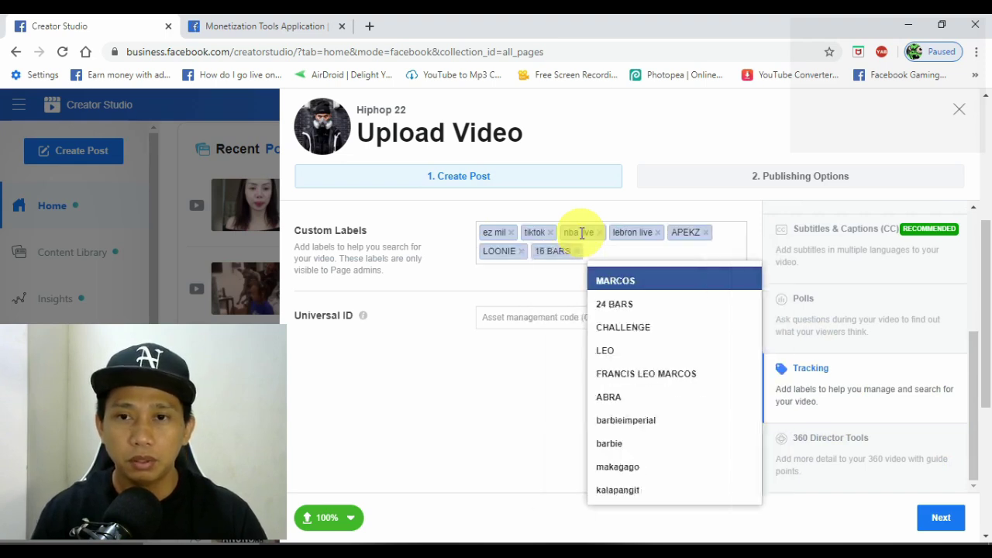
key("Return")
key("Return")
key("Return")
key("Return")
key("Return")
key("Return")
key("Return")
key("Return")
key("Return")
key("Return")
key("Return")
key("Return")
key("Return")
key("Return")
key("Return")
key("Return")
key("Return")
key("Return")
key("Return")
key("Return")
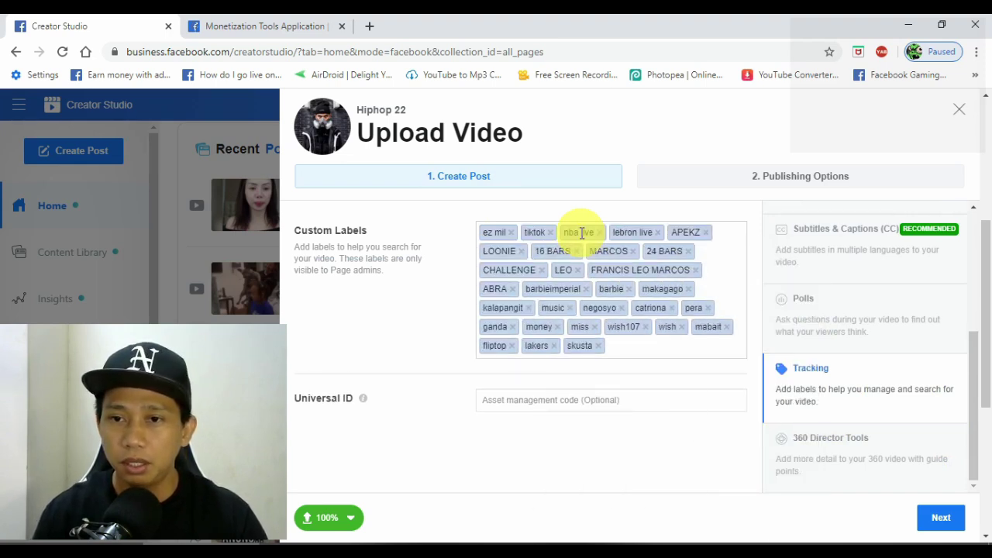
key("Return")
key("Return")
key("Return")
key("Return")
key("Return")
key("Return")
key("Return")
key("Return")
key("Return")
key("Return")
key("Return")
key("Return")
key("Return")
key("Return")
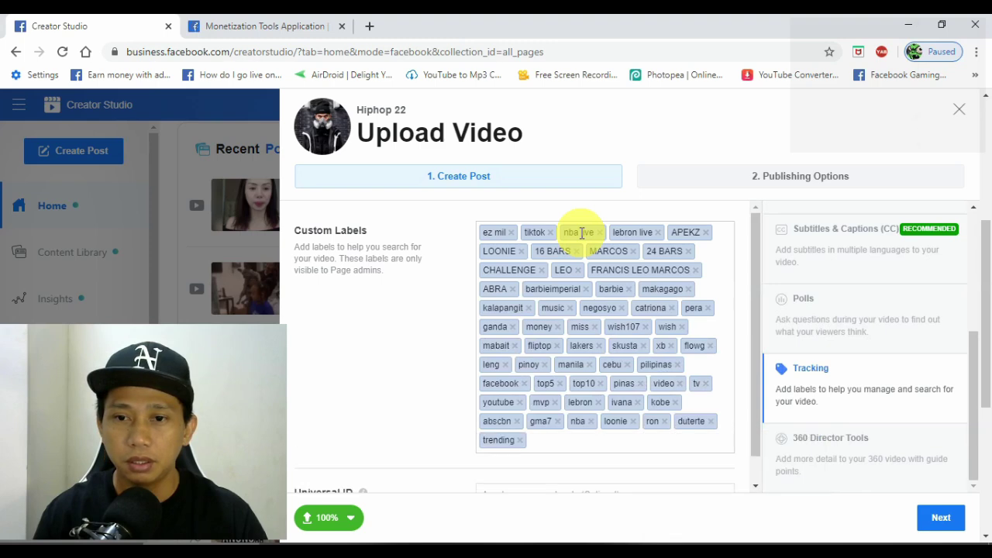
scroll(634, 334, "down", 1)
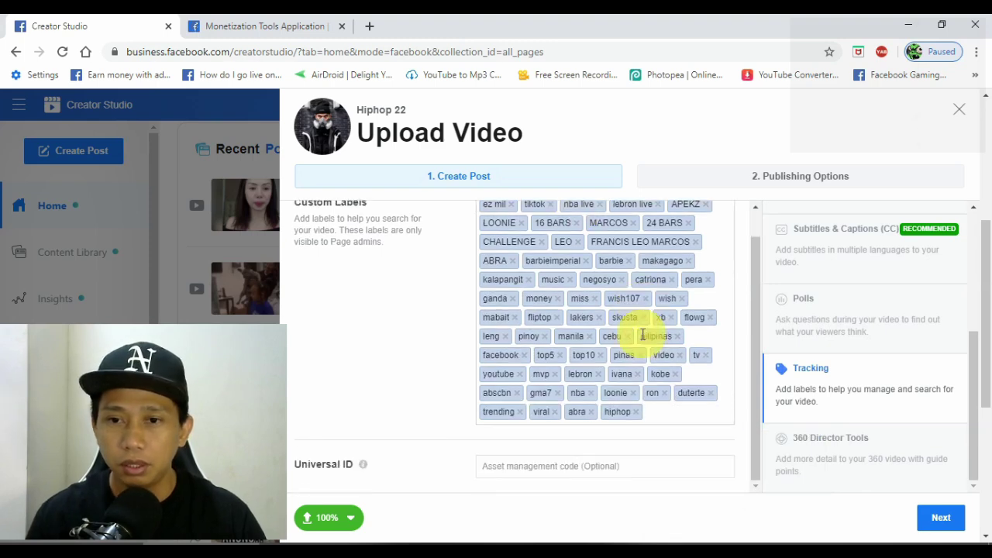
Publish the video immediately as a regular video post and dismiss the processing notice
scroll(907, 426, "up", 3)
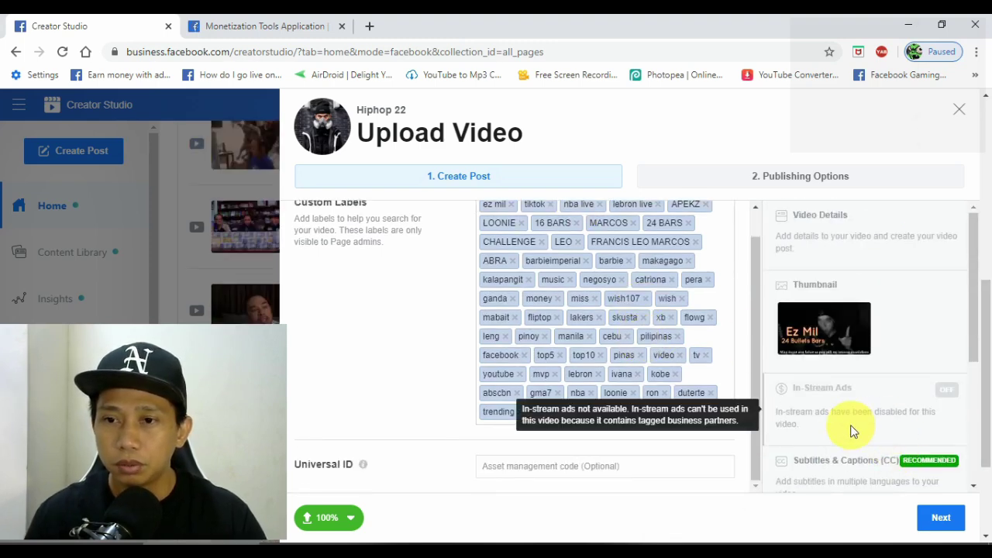
scroll(917, 286, "down", 3)
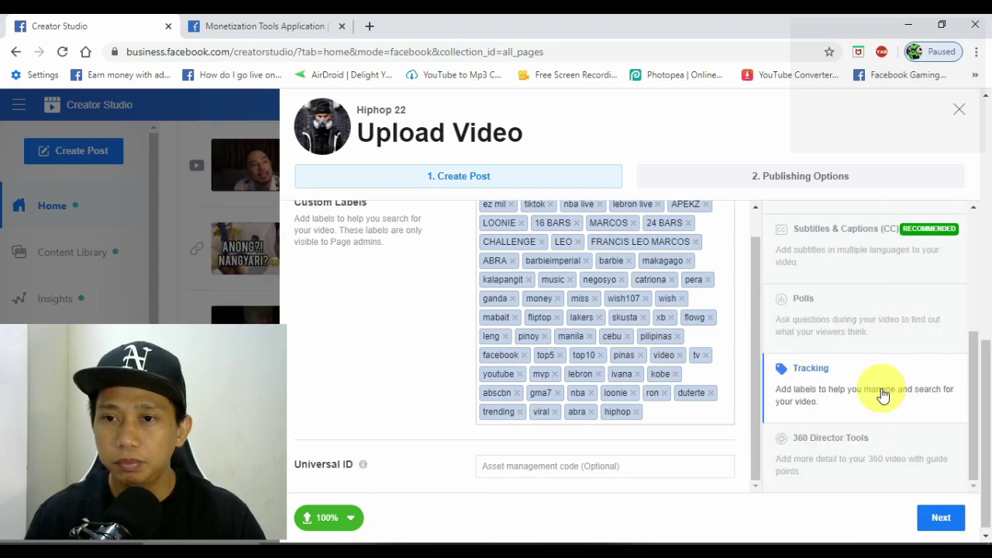
left_click(940, 519)
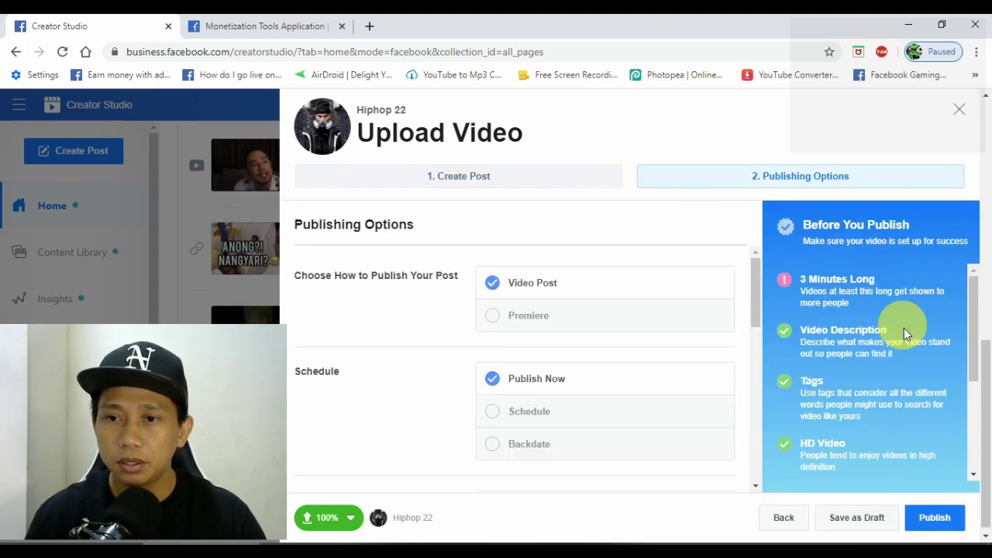
scroll(895, 387, "down", 3)
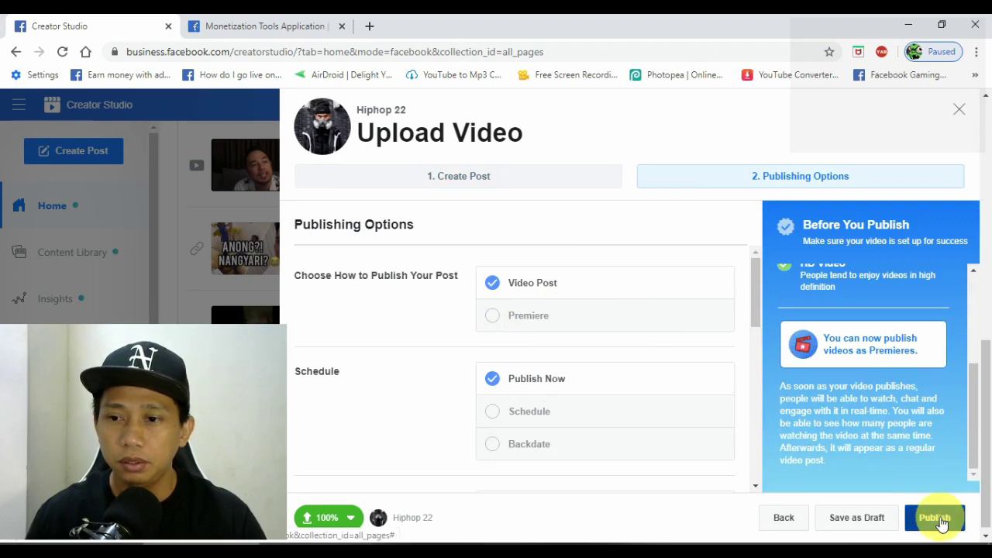
left_click(938, 520)
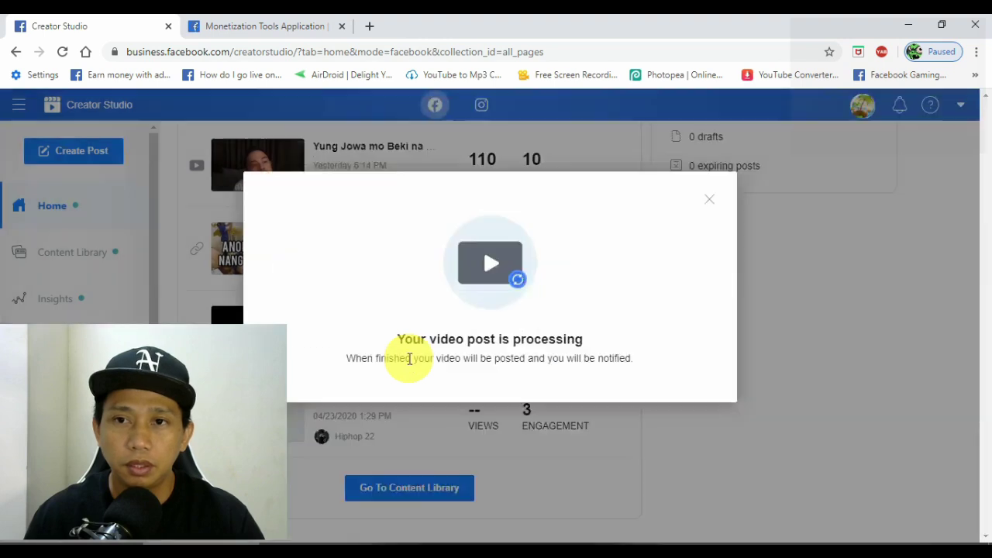
left_click(711, 205)
Switch to Facebook and open the Hiphop 22 page from the list of managed pages
left_click(872, 120)
left_click(832, 146)
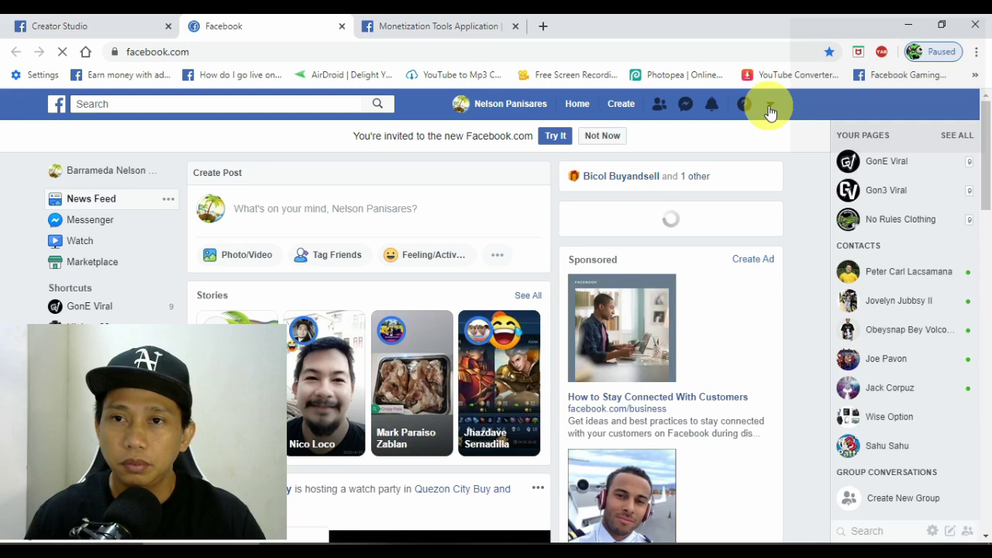
left_click(770, 108)
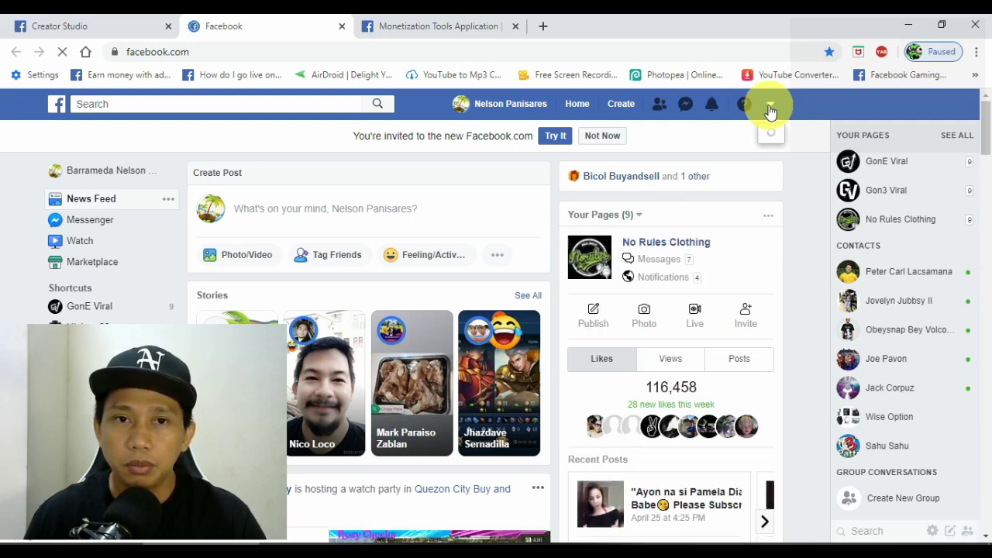
left_click(668, 209)
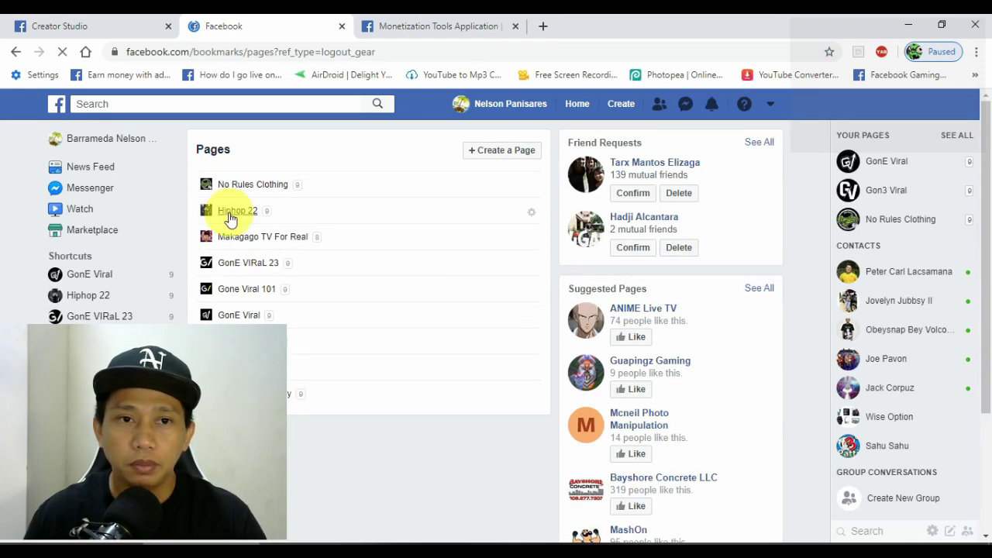
left_click(419, 219)
Check the account's notifications and locate the "Ez Mil - 24 Bars Challenge" post on the Hiphop 22 page
left_click(714, 106)
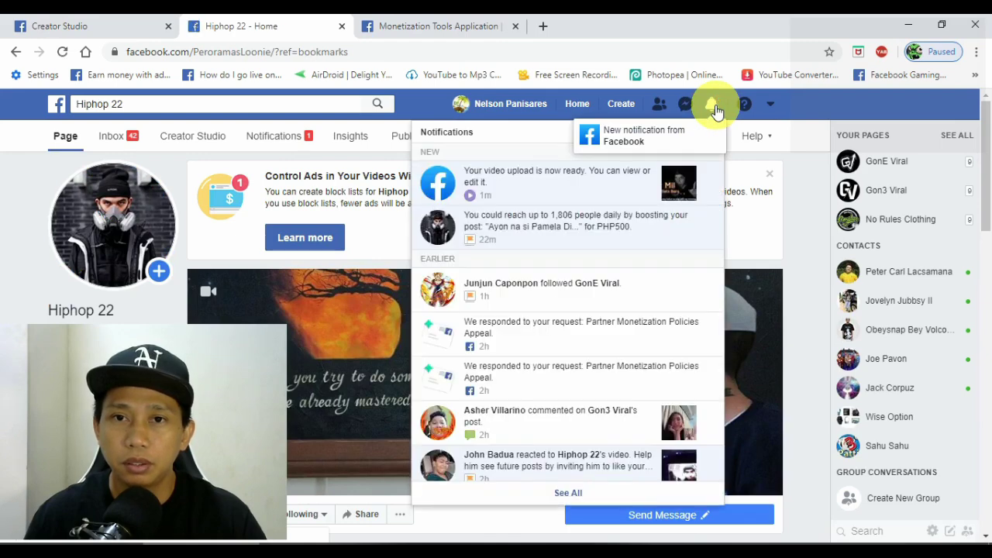
left_click(713, 108)
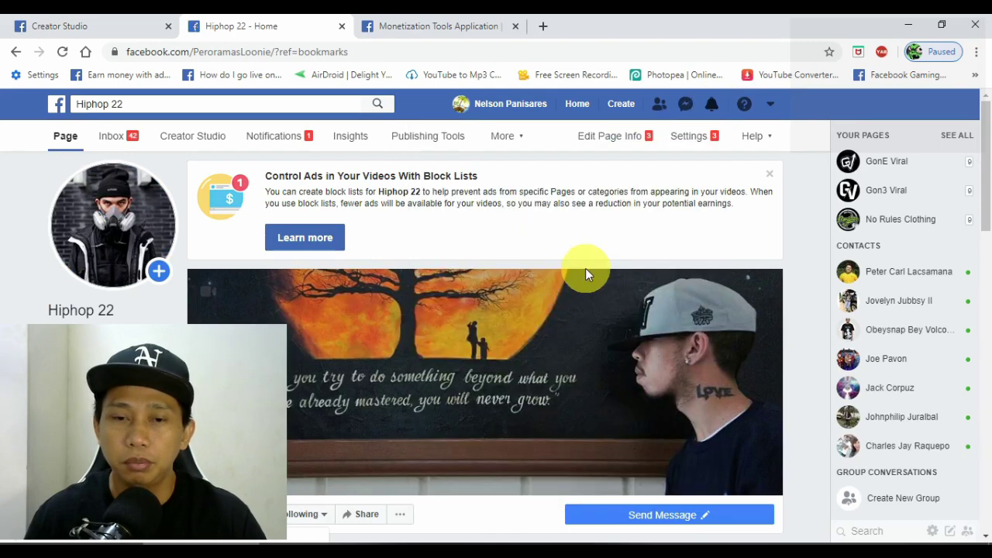
scroll(558, 310, "down", 2)
left_click_drag(176, 439, 855, 159)
scroll(453, 389, "down", 4)
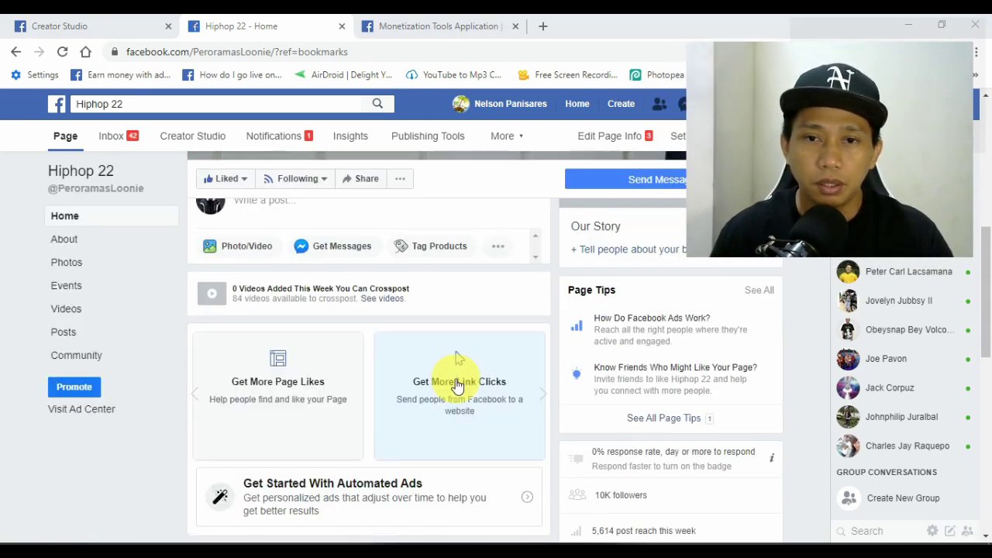
scroll(458, 384, "down", 8)
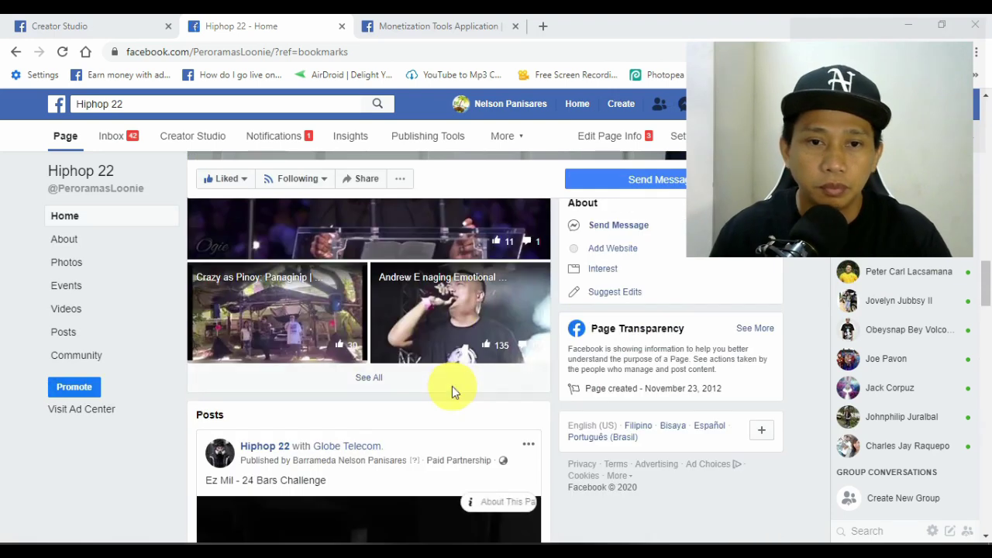
scroll(367, 395, "down", 2)
scroll(419, 394, "up", 2)
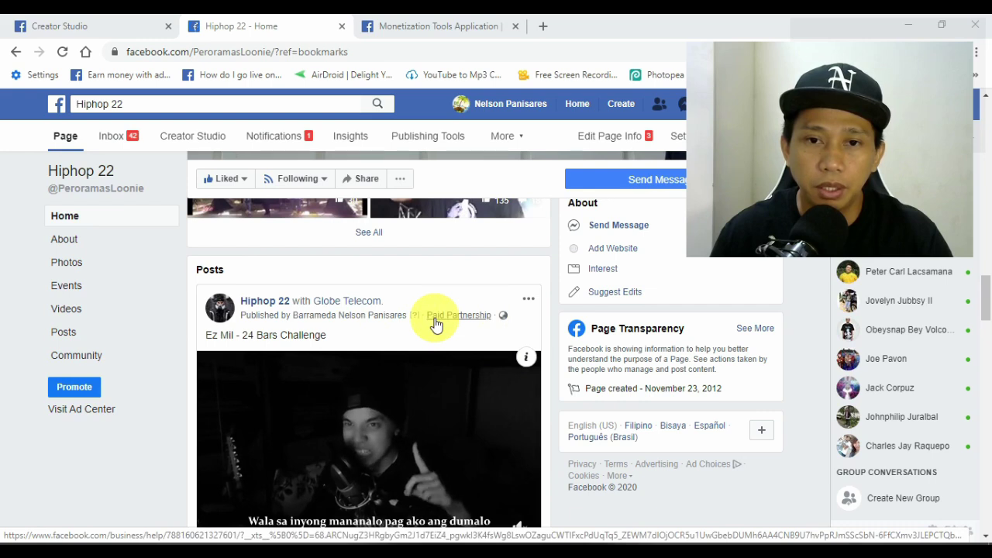
Review the partnership details of the "Ez Mil - 24 Bars Challenge" post and close them
mouse_move(334, 309)
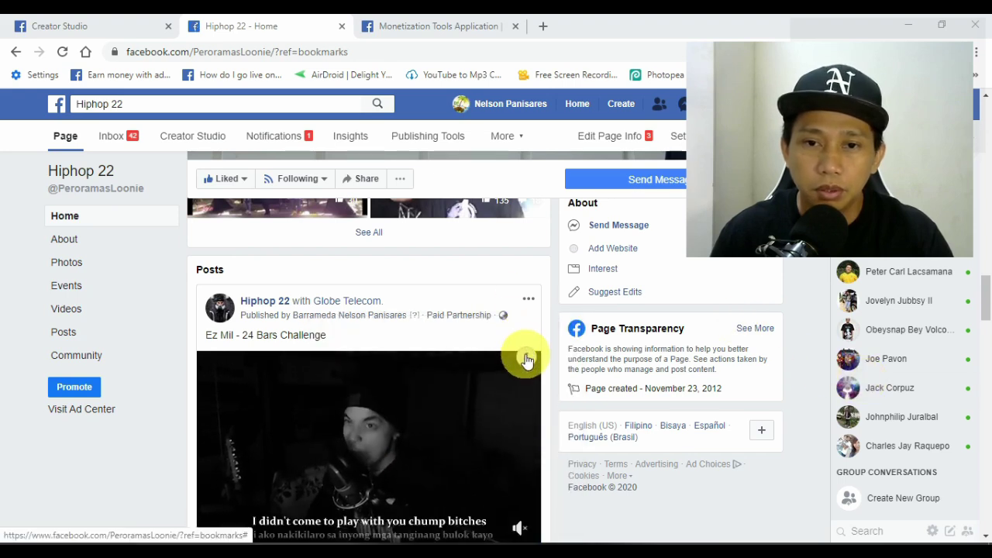
left_click(526, 355)
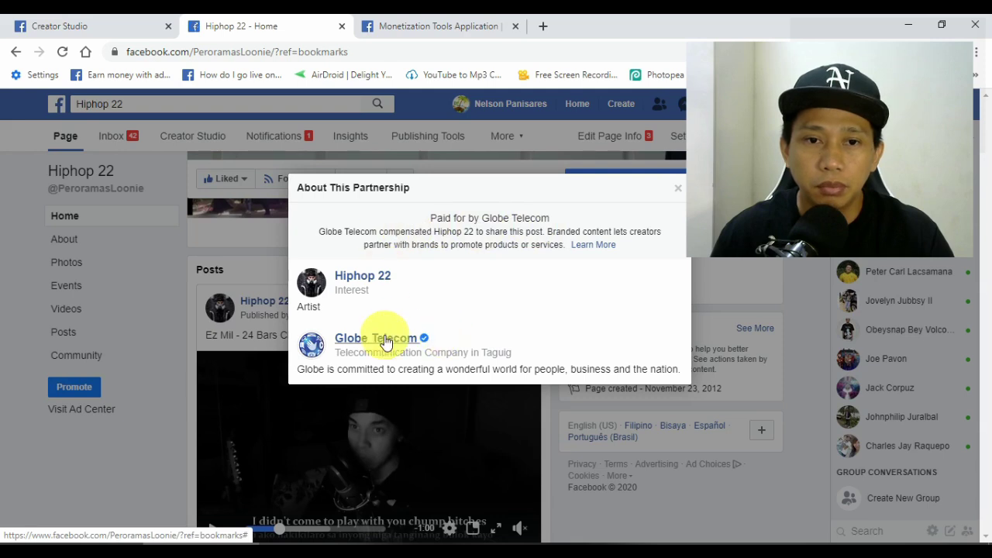
left_click(679, 193)
left_click_drag(831, 168, 834, 450)
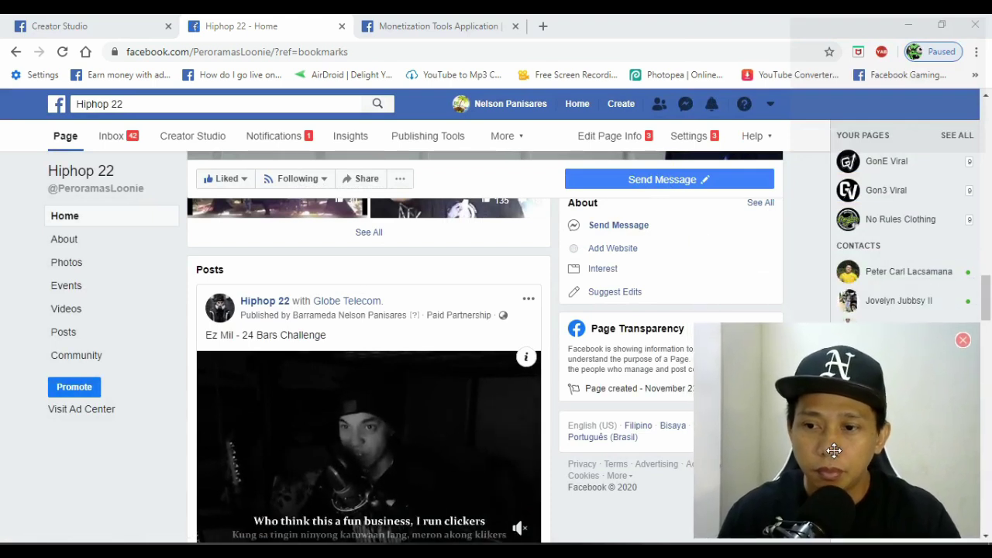
Open the Insights overview for the Hiphop 22 page from Creator Studio and go to its Branded Content section
left_click(192, 142)
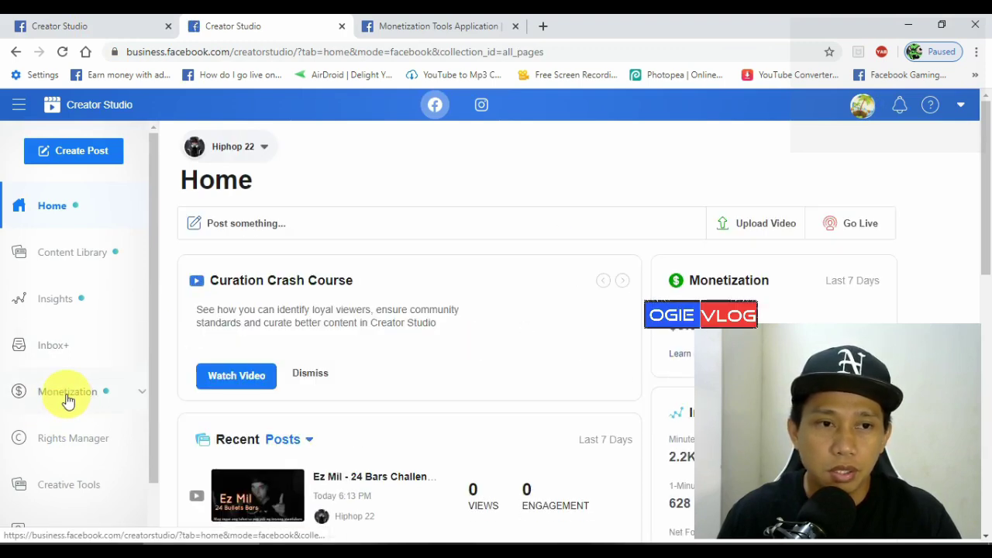
left_click(53, 304)
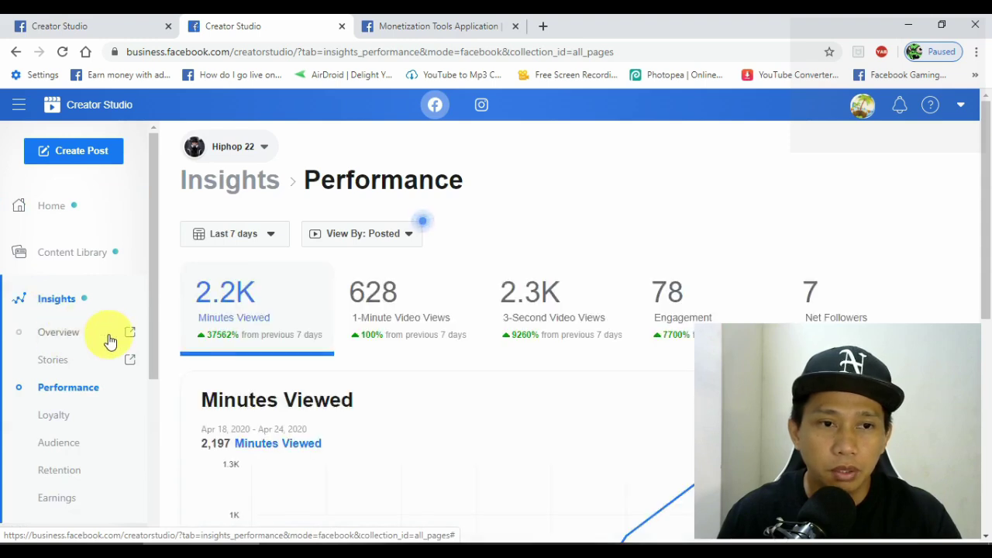
left_click(65, 341)
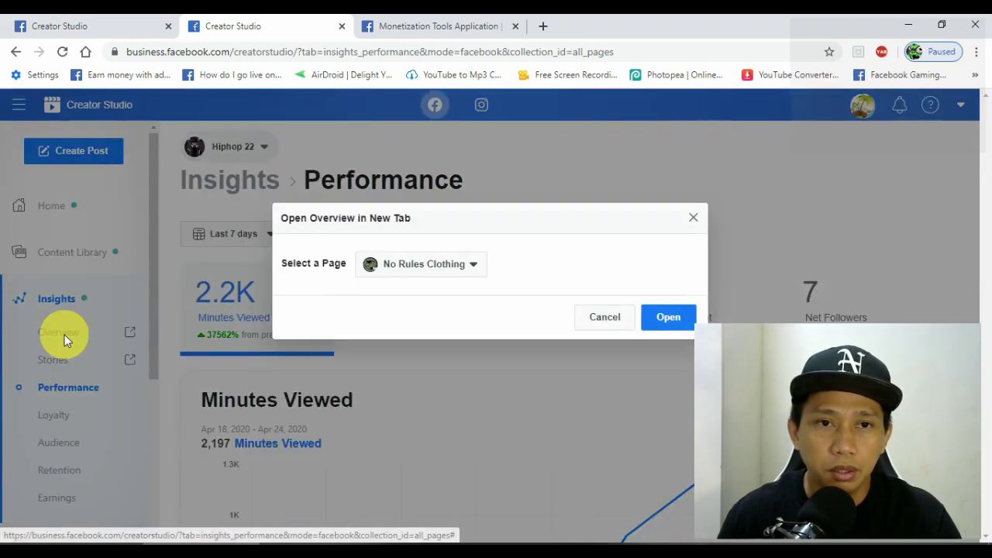
left_click(473, 265)
scroll(455, 376, "down", 1)
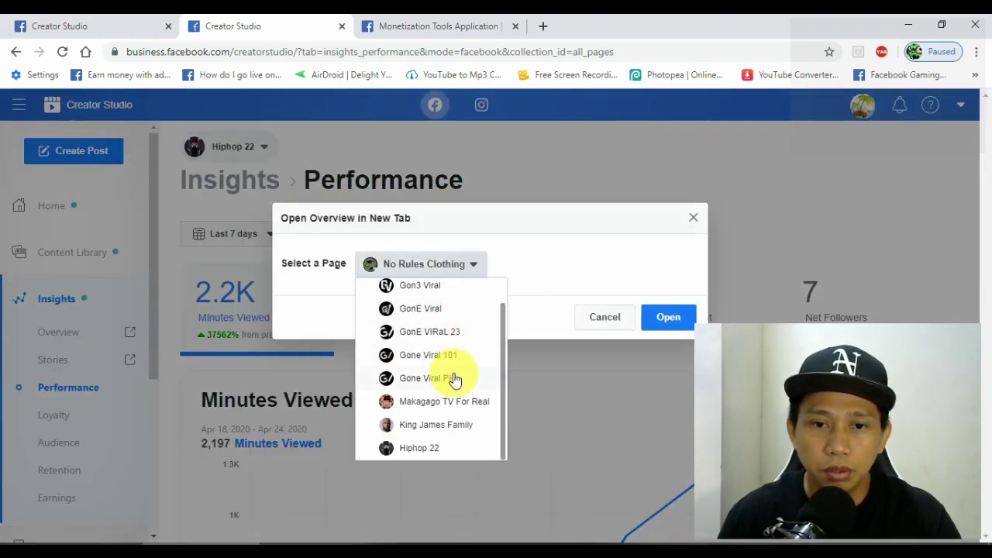
left_click(421, 448)
left_click(669, 319)
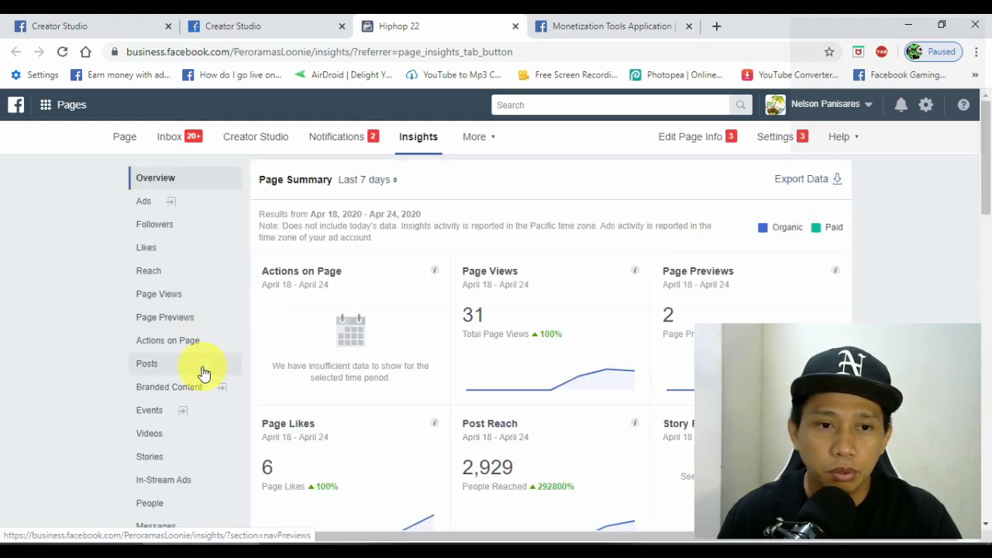
left_click(168, 388)
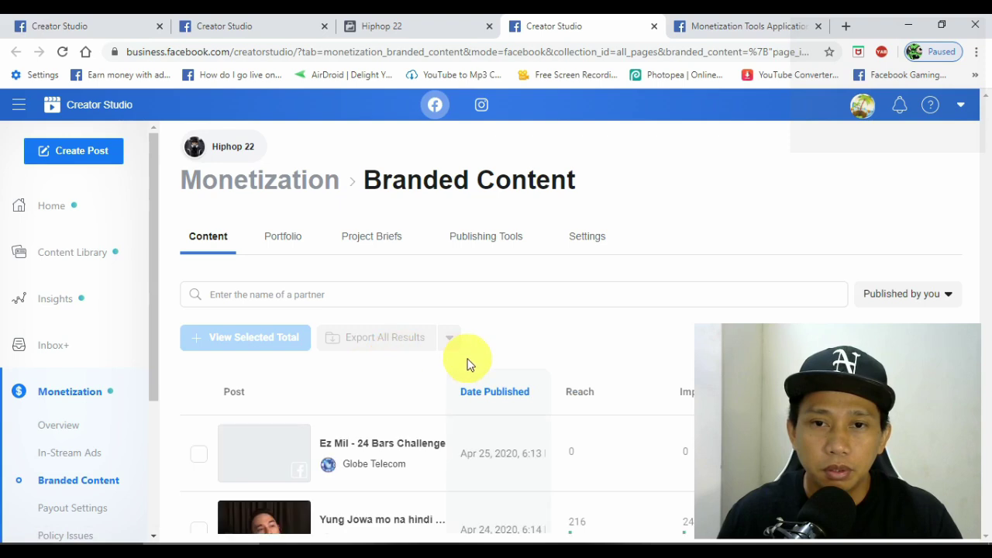
Open the Branded Content breakdown of the "Ez Mil - 24 Bars Challenge" post, view the published post and close its preview
left_click_drag(840, 430, 840, 207)
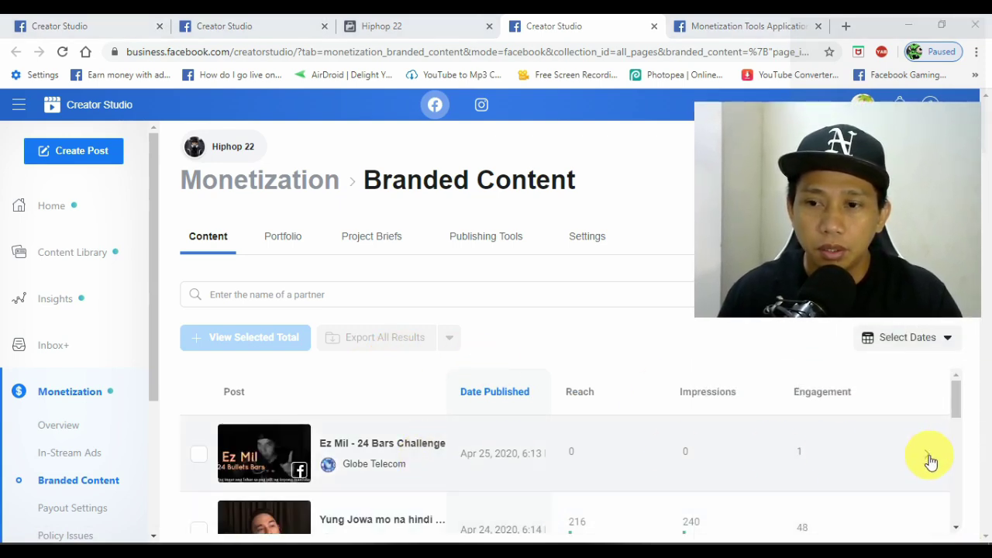
left_click(930, 461)
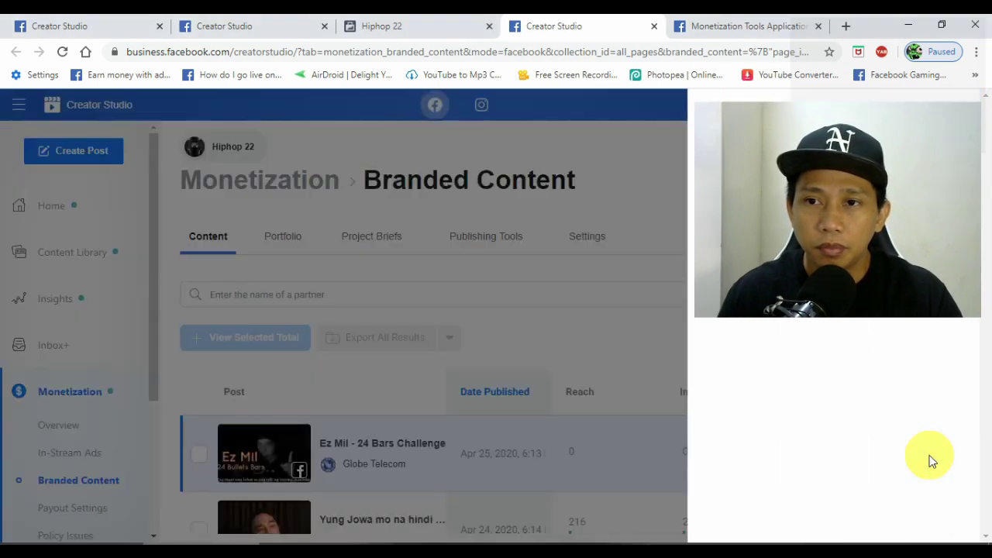
left_click_drag(913, 215, 227, 437)
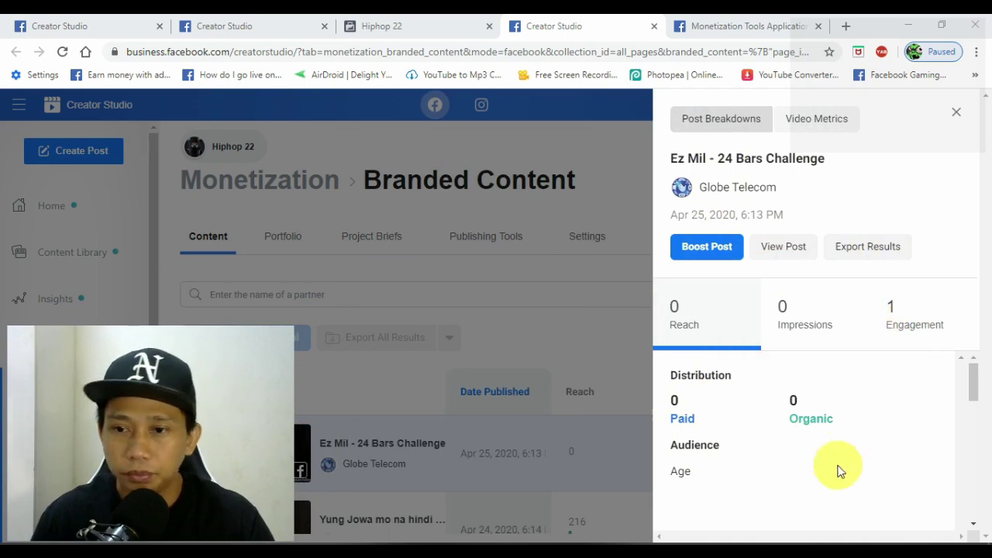
left_click(789, 254)
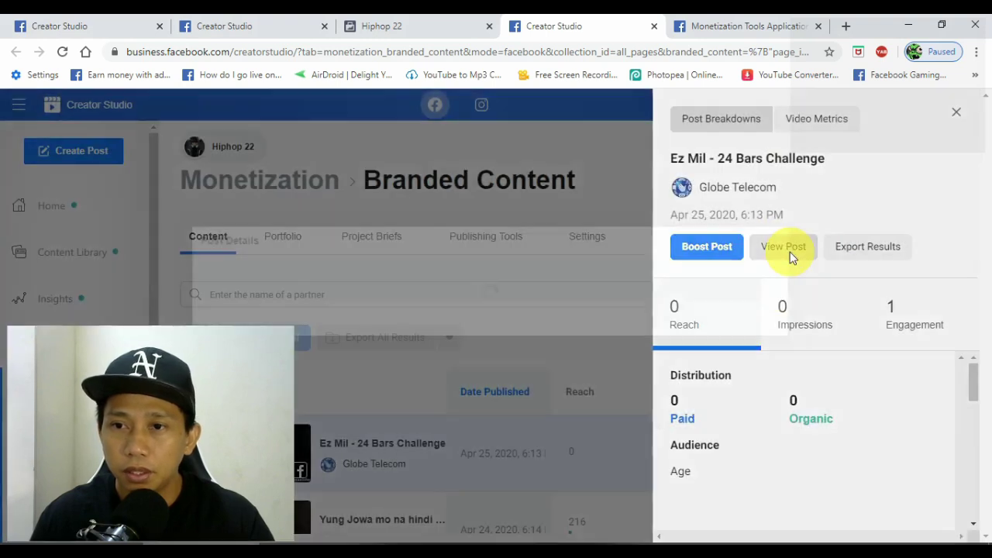
left_click(790, 252)
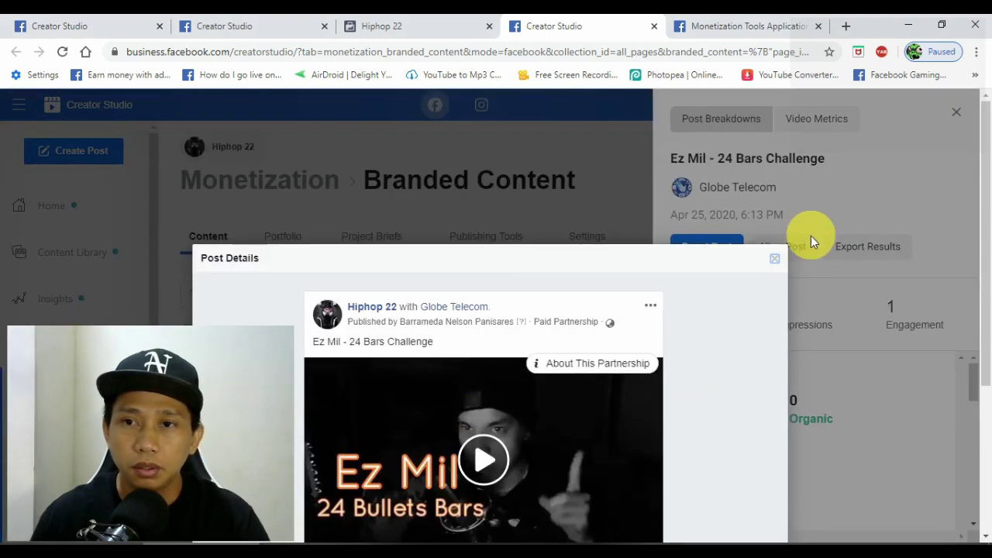
left_click(773, 262)
Review the post breakdown and video metrics of the "Ez Mil - 24 Bars Challenge" post and close its details
scroll(902, 419, "down", 3)
scroll(902, 418, "up", 3)
left_click(828, 124)
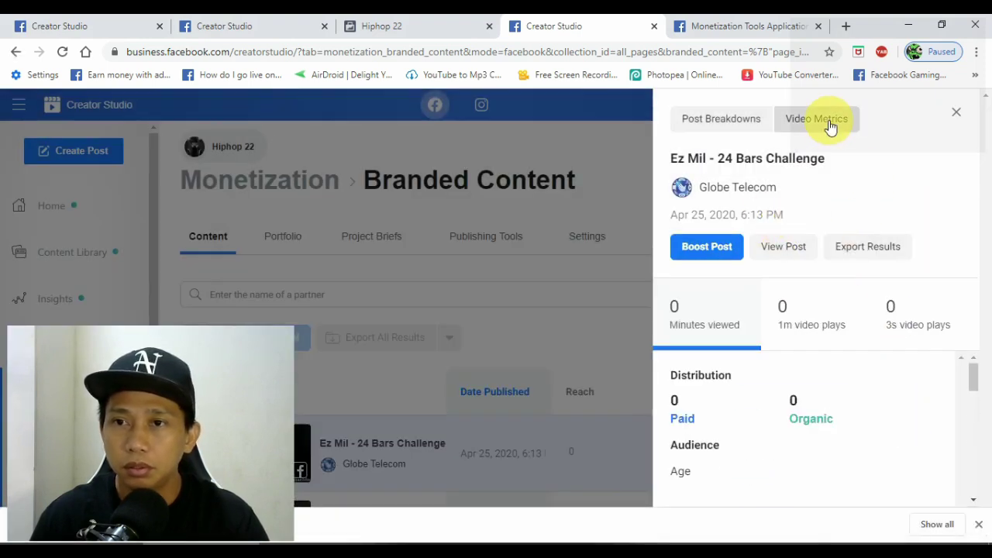
scroll(879, 437, "down", 2)
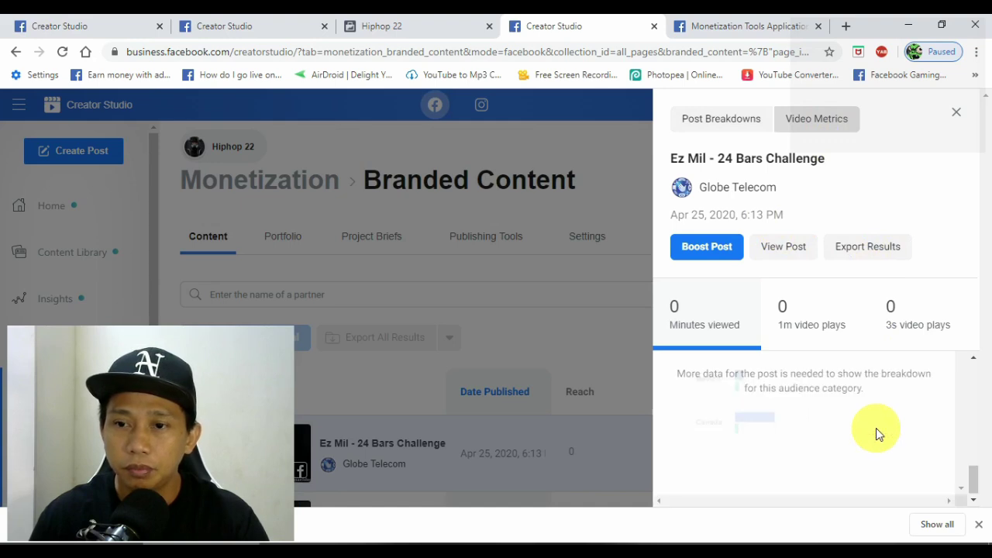
scroll(876, 431, "up", 2)
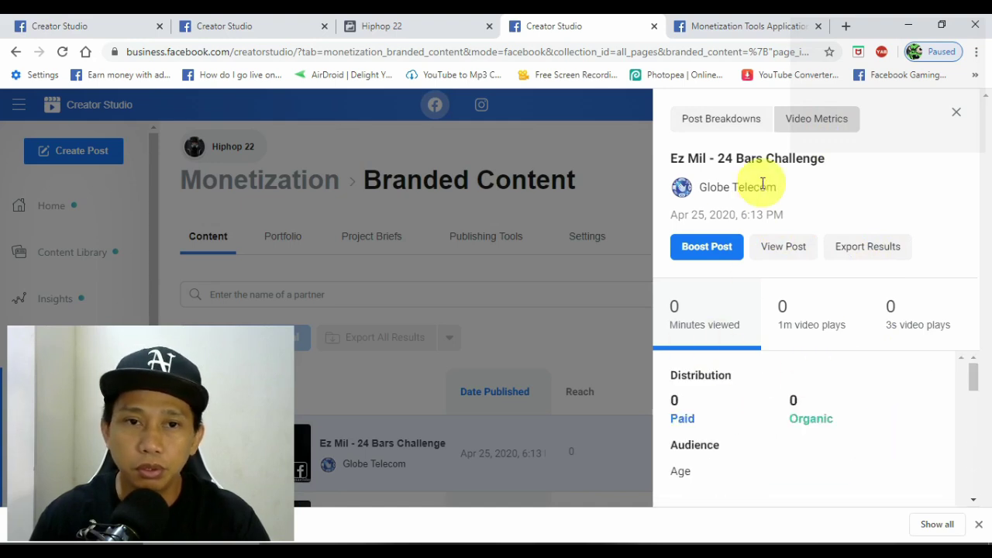
left_click(956, 113)
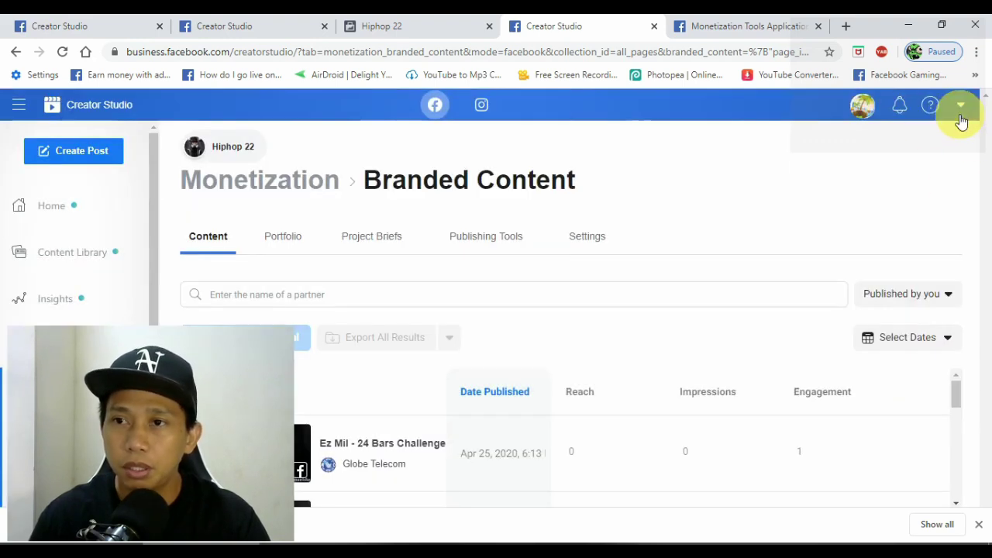
Check the In-Stream Ads videos, then open the "Ez Mil - 24 Bars Challenge" video's performance details from the Content Library
left_click_drag(182, 393, 863, 189)
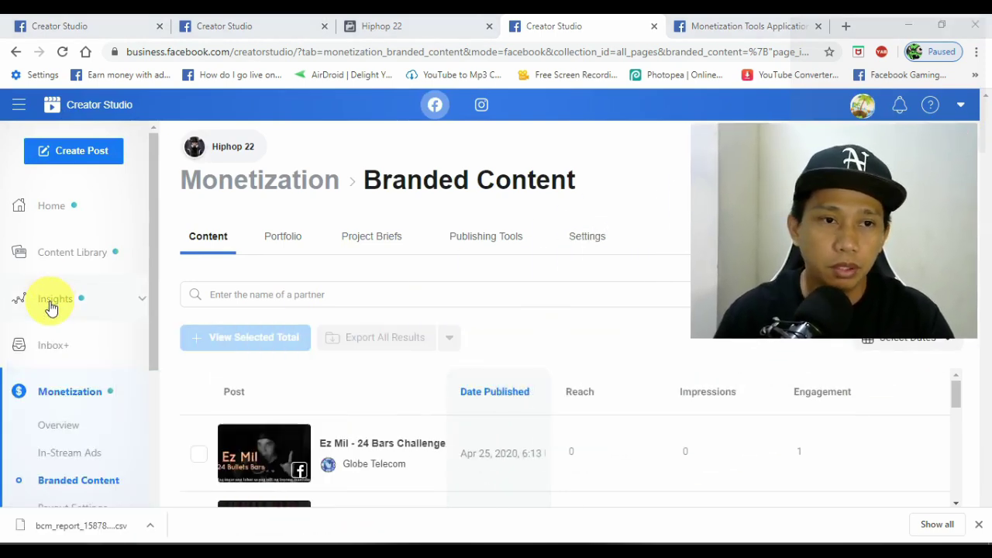
left_click(89, 386)
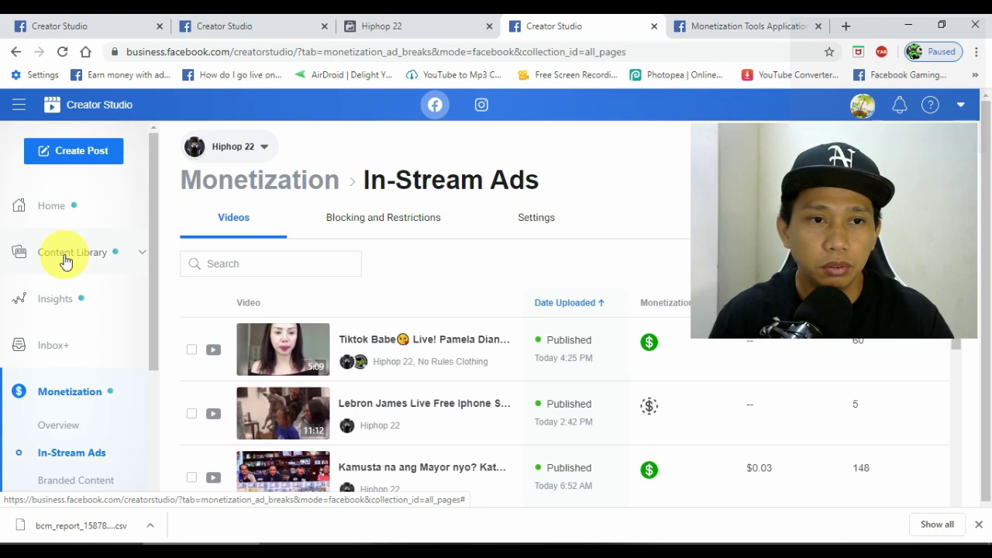
left_click(65, 259)
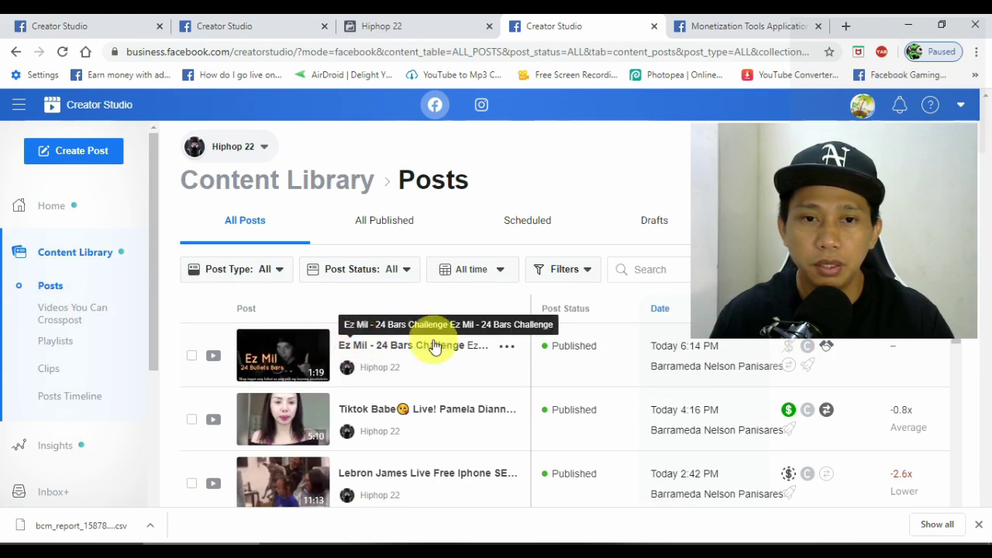
left_click(405, 368)
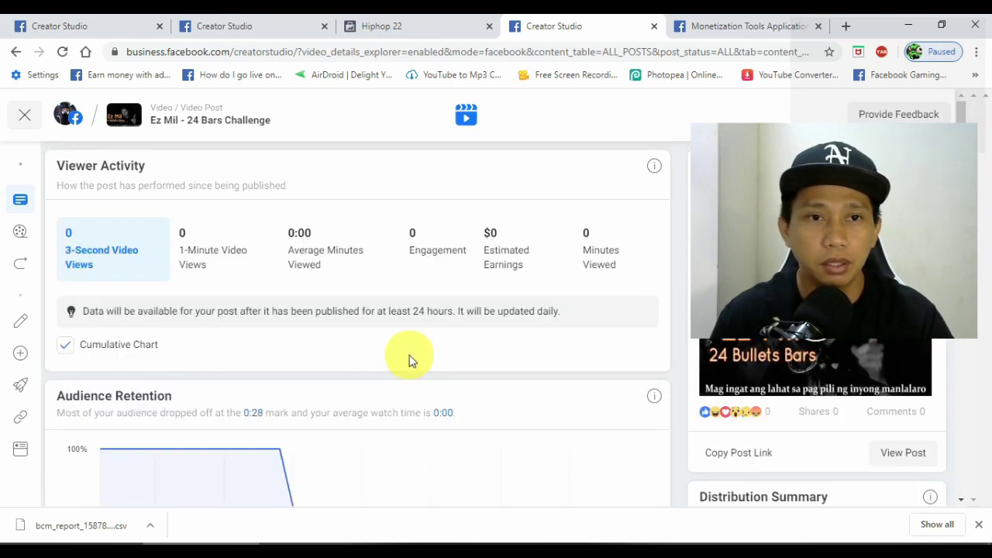
Examine the video's viewer activity, estimated earnings, audience retention and distribution summary
left_click_drag(791, 240, 799, 153)
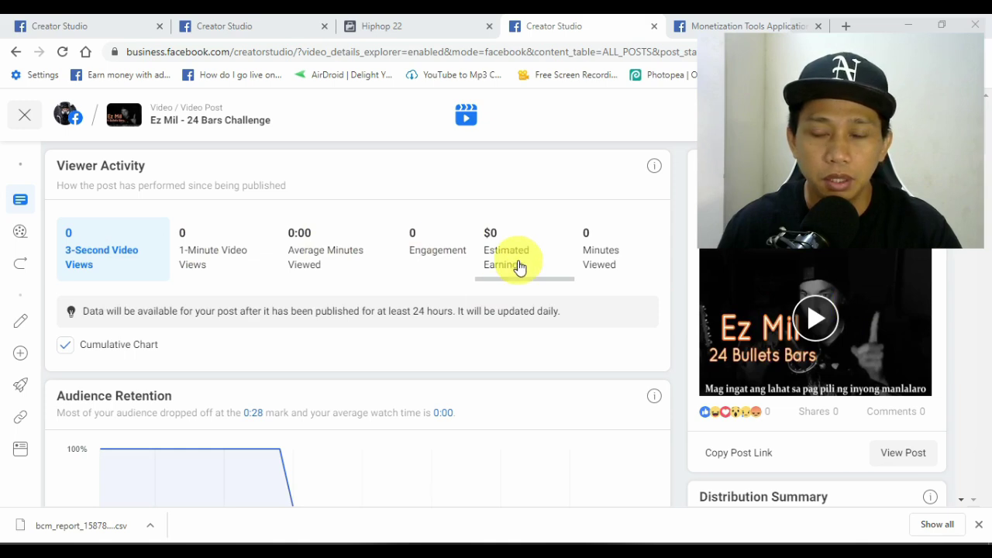
mouse_move(519, 267)
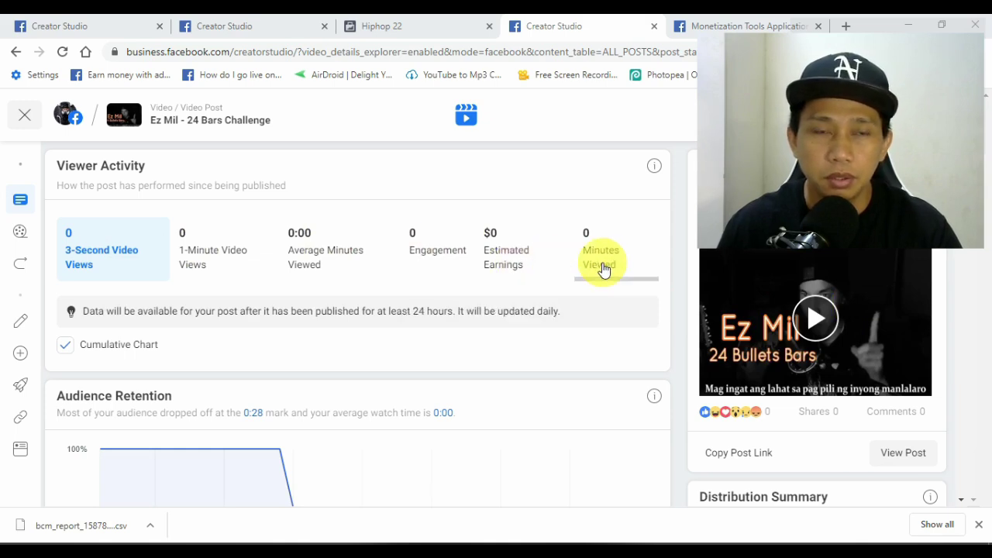
scroll(497, 337, "down", 2)
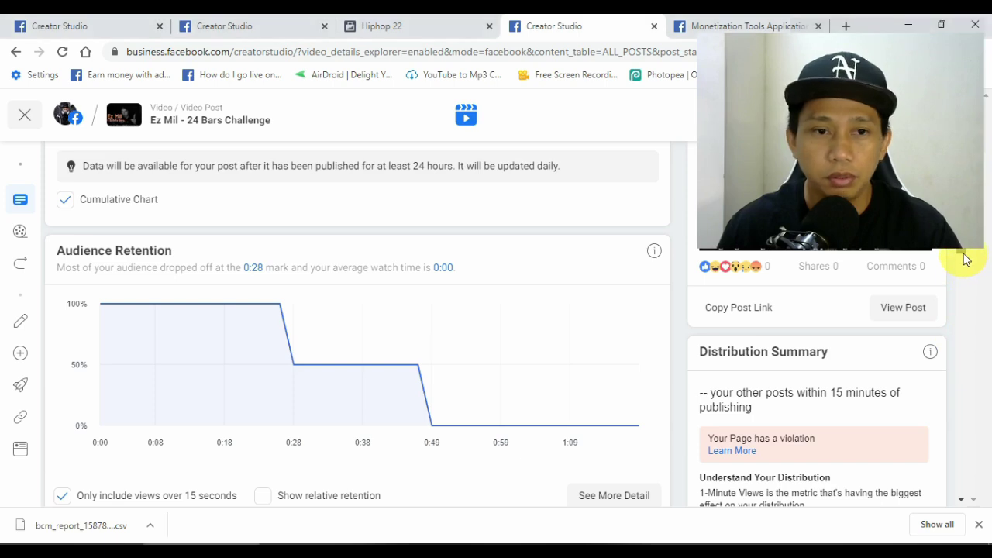
left_click_drag(965, 260, 986, 236)
left_click_drag(888, 97, 905, 392)
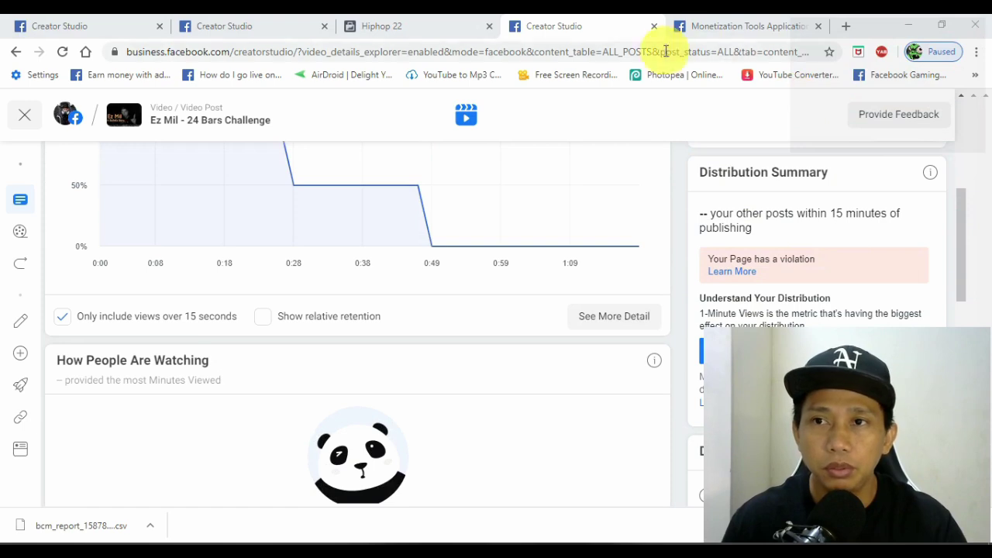
left_click(912, 27)
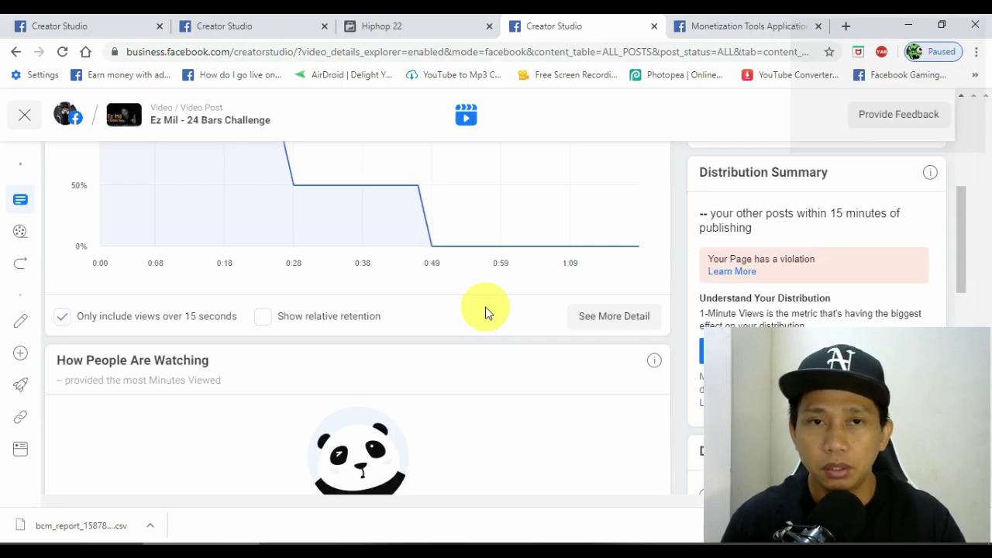
scroll(465, 348, "up", 4)
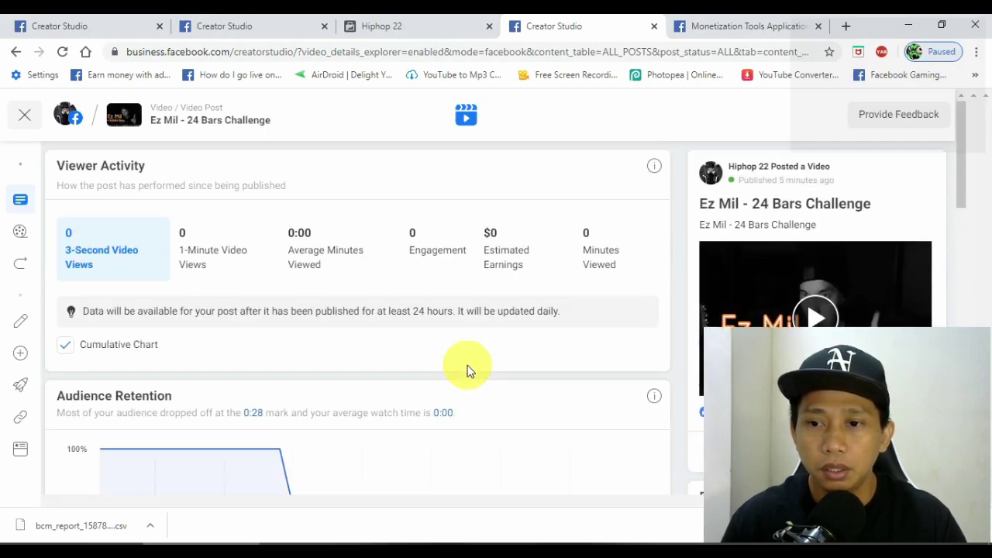
Bring up the Hiphop 22 Insights performance page and switch to the Facebook for Creators monetization eligibility page
left_click(247, 29)
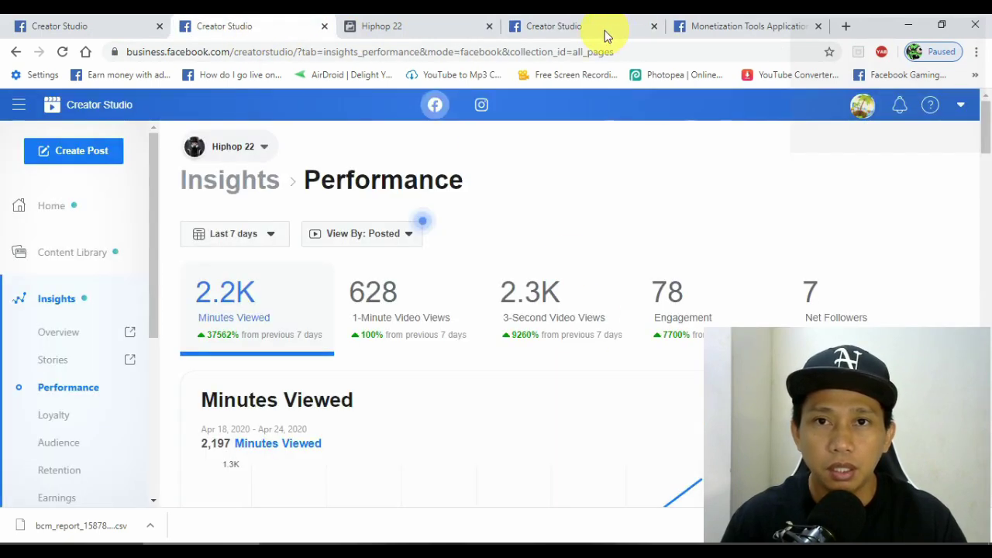
left_click(714, 28)
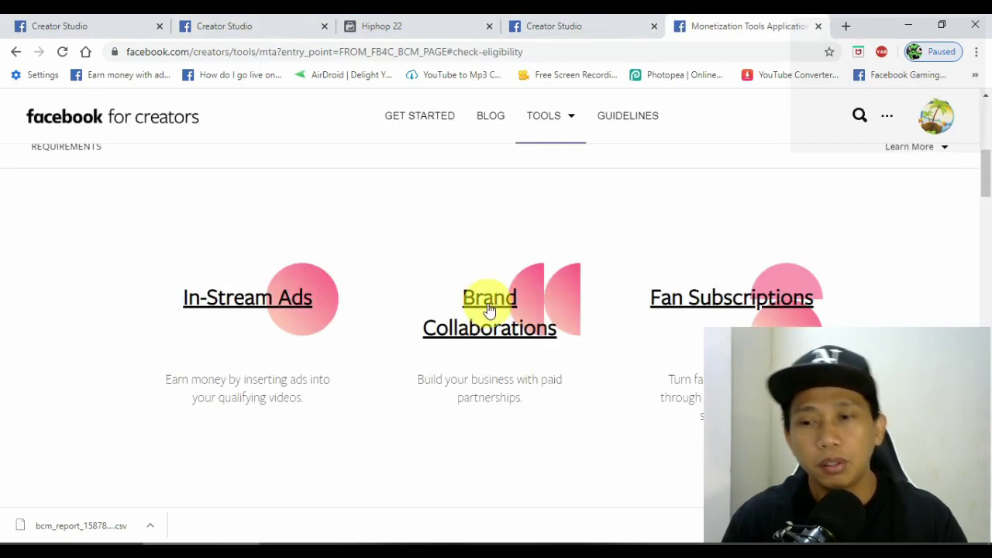